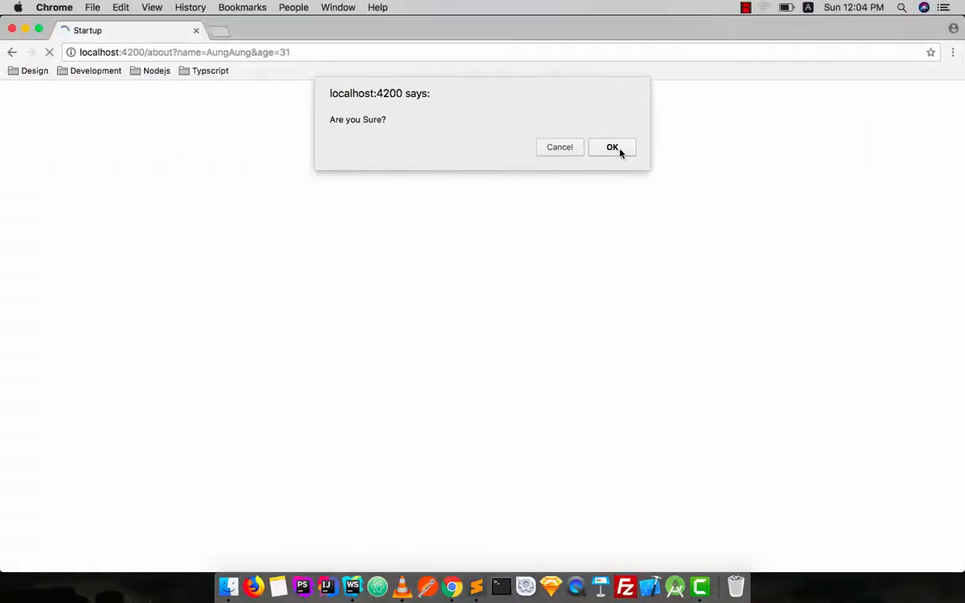
Navigate between the Home, About and Post pages, confirming each navigation prompt
click(612, 147)
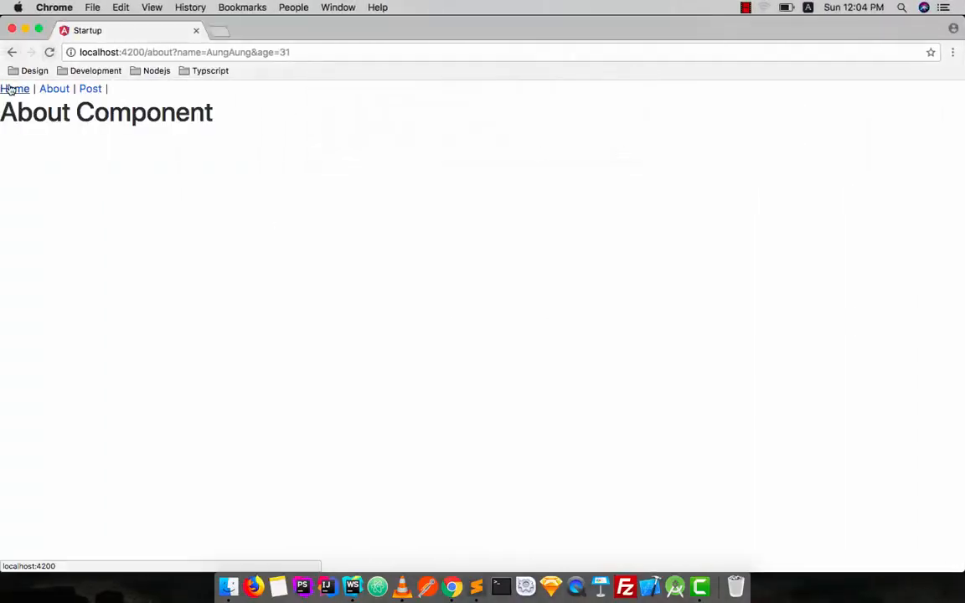
click(14, 89)
click(54, 89)
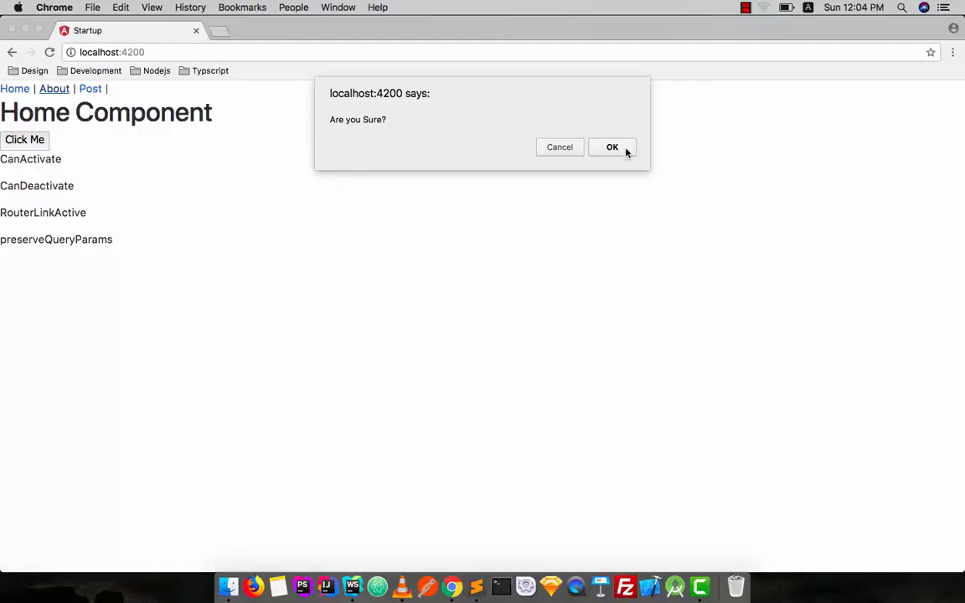
click(613, 147)
click(90, 89)
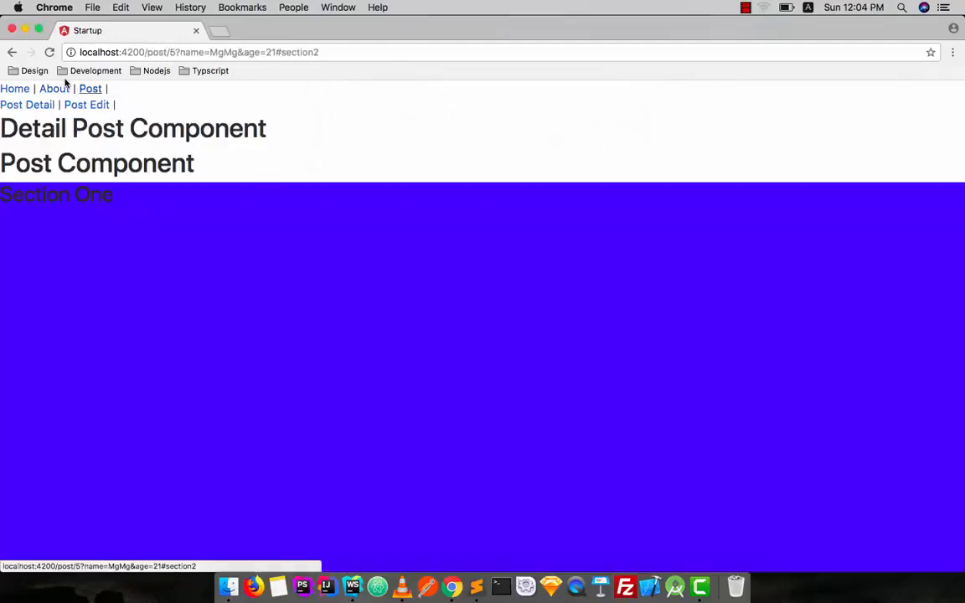
click(16, 89)
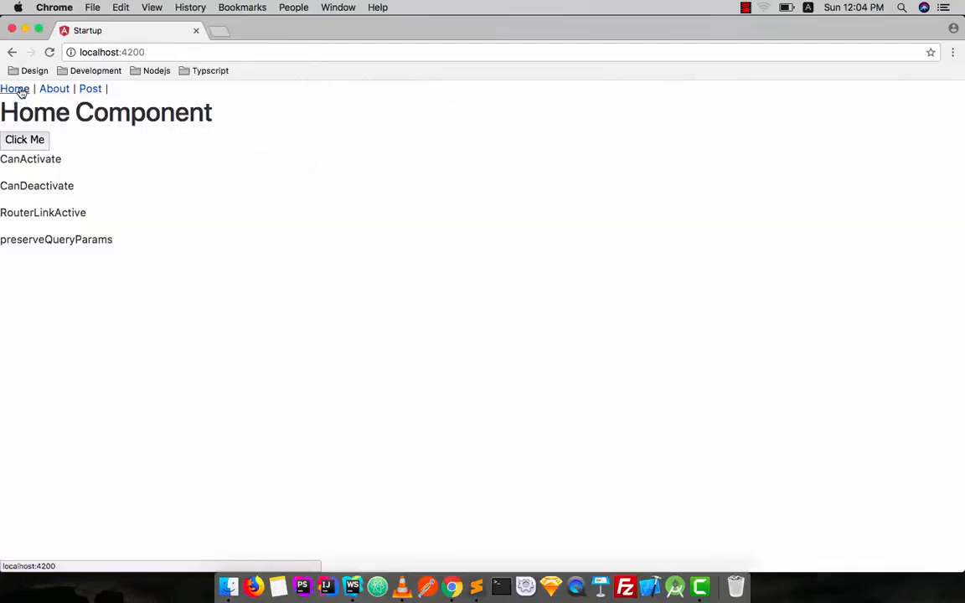
Open post 3 from Home and highlight the name and age query parameters in the address
click(21, 145)
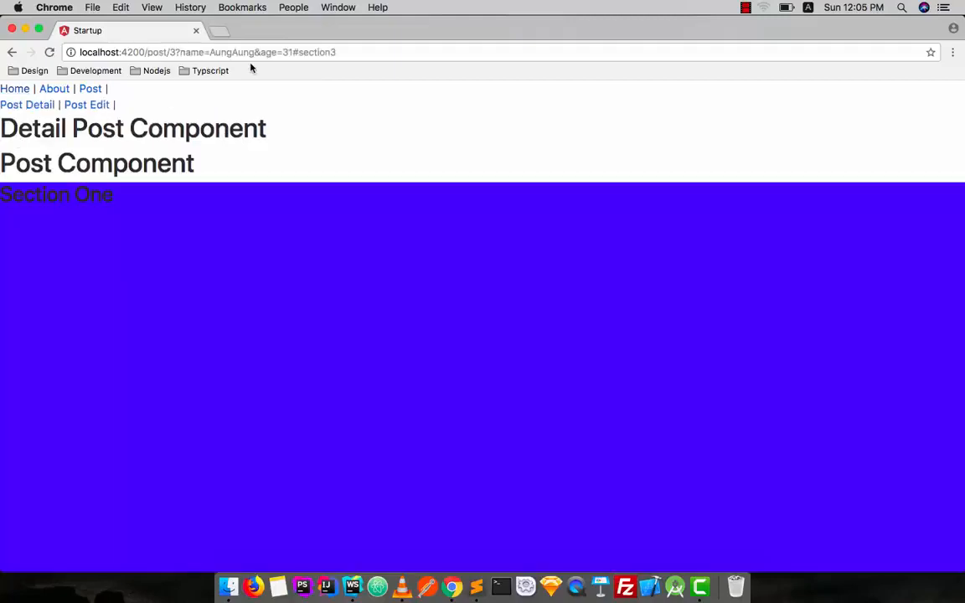
drag(337, 52, 184, 52)
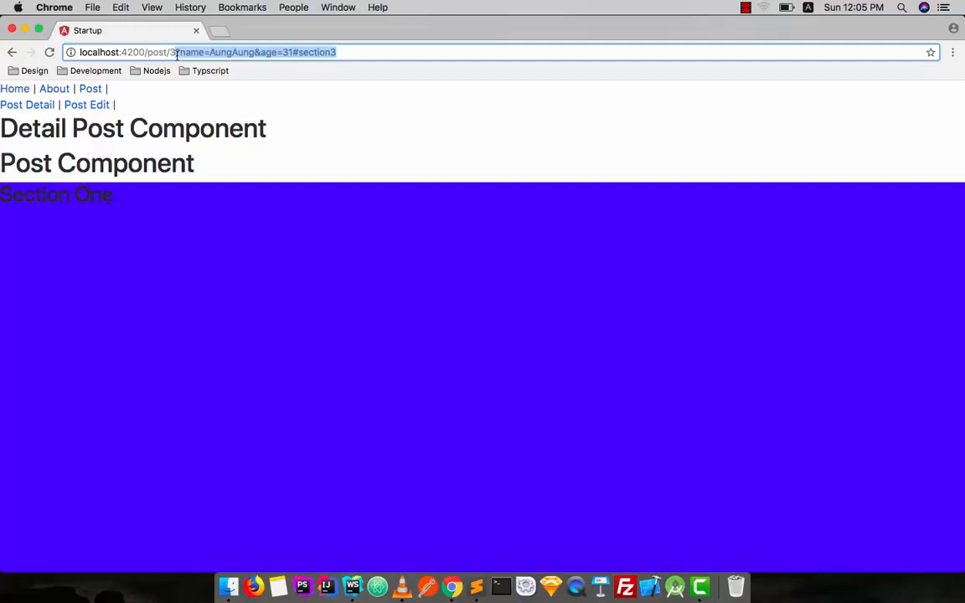
click(15, 89)
click(146, 51)
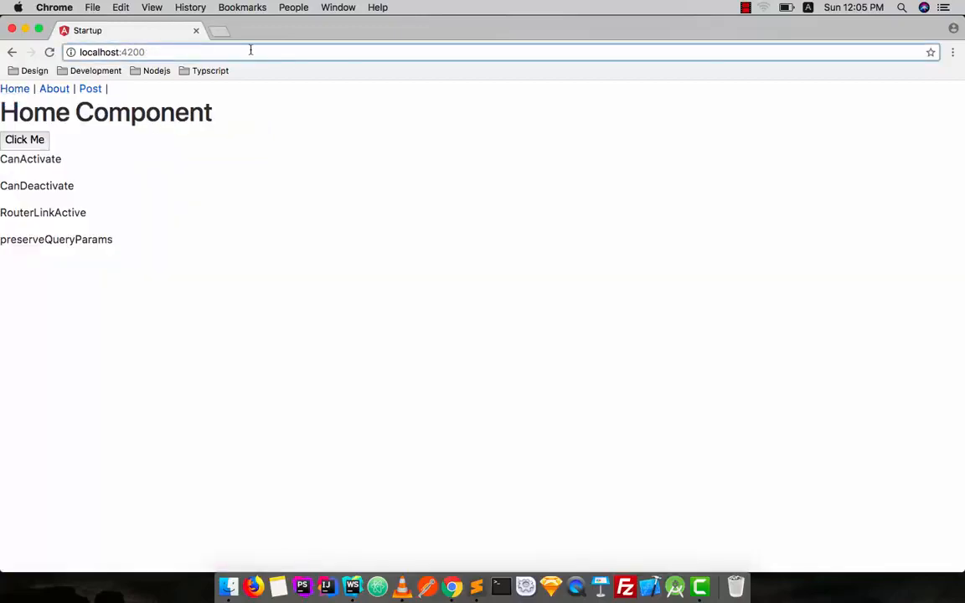
click(19, 139)
drag(340, 52, 177, 52)
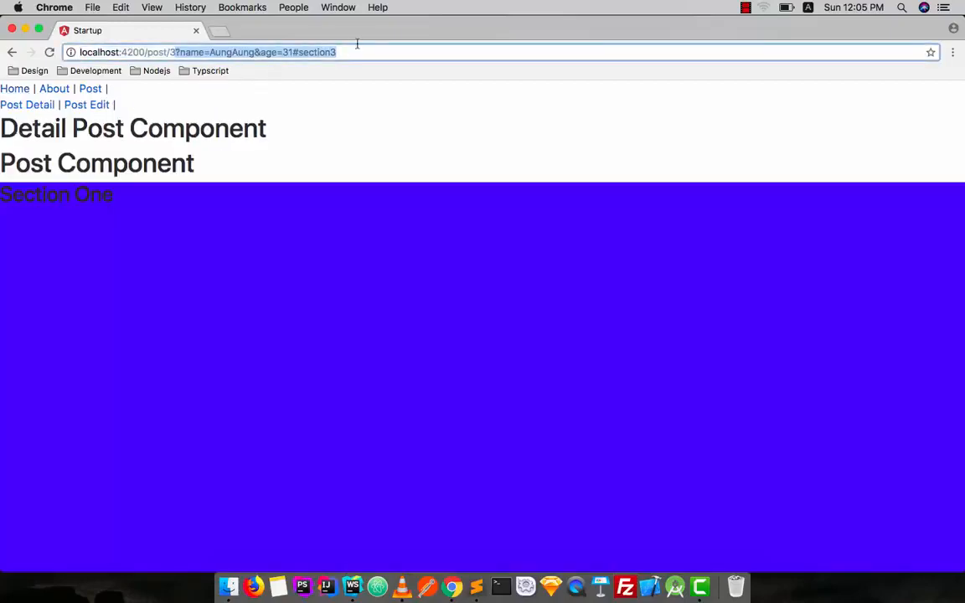
key(super+a)
drag(340, 51, 176, 52)
Go Home, visit About, then open post 3 again and mark its query parameters
click(14, 89)
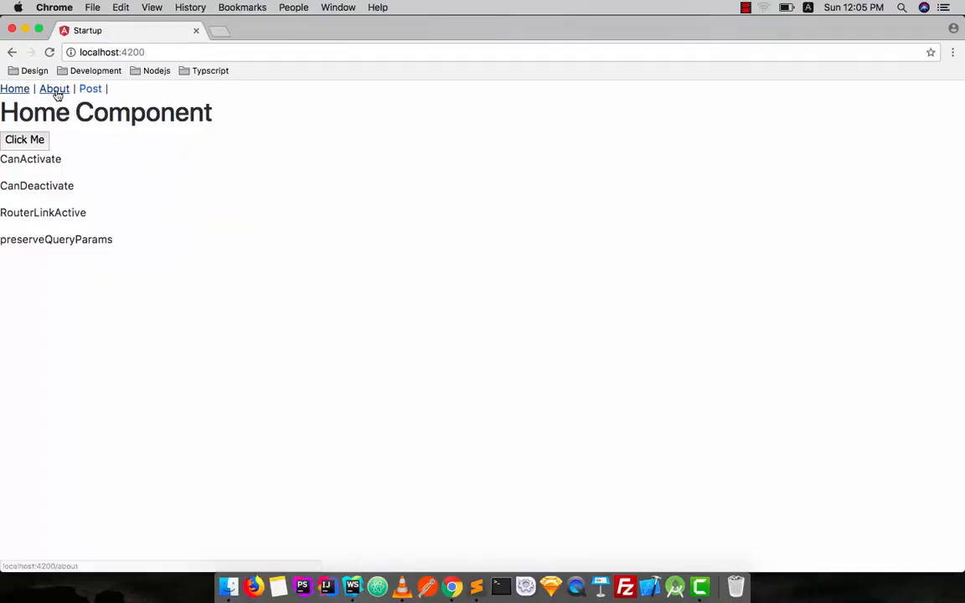
click(54, 89)
click(612, 146)
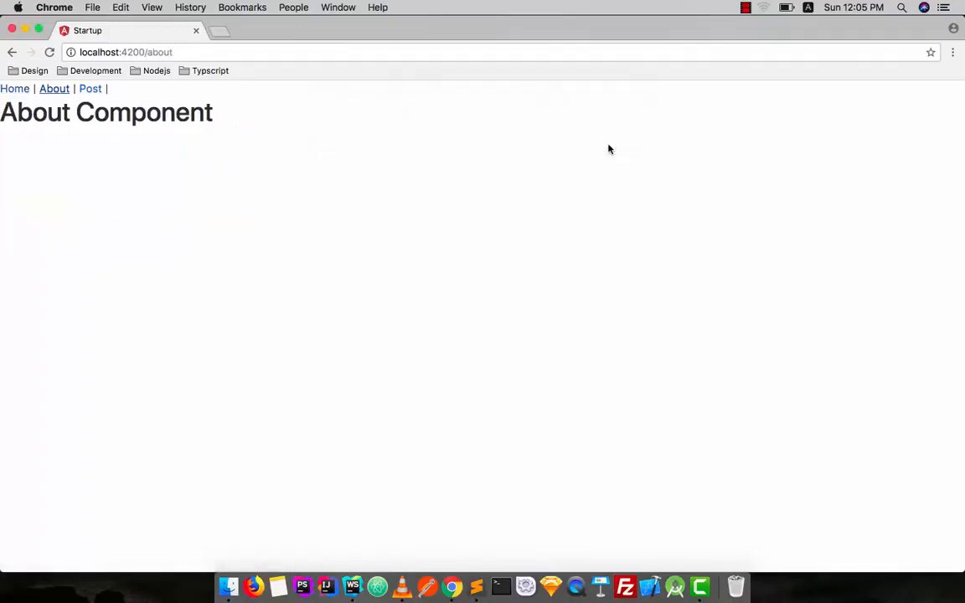
click(16, 89)
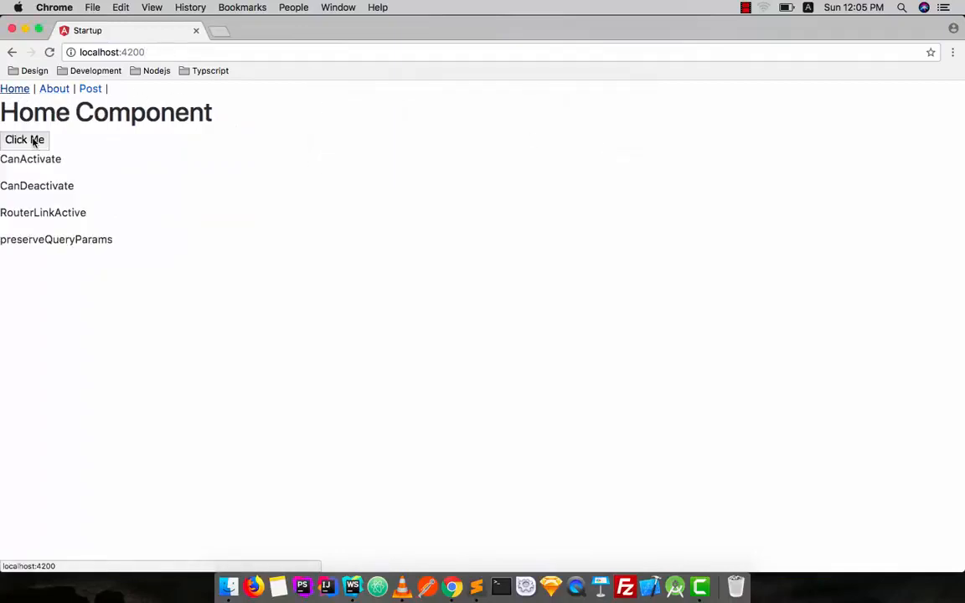
click(35, 139)
drag(342, 52, 182, 52)
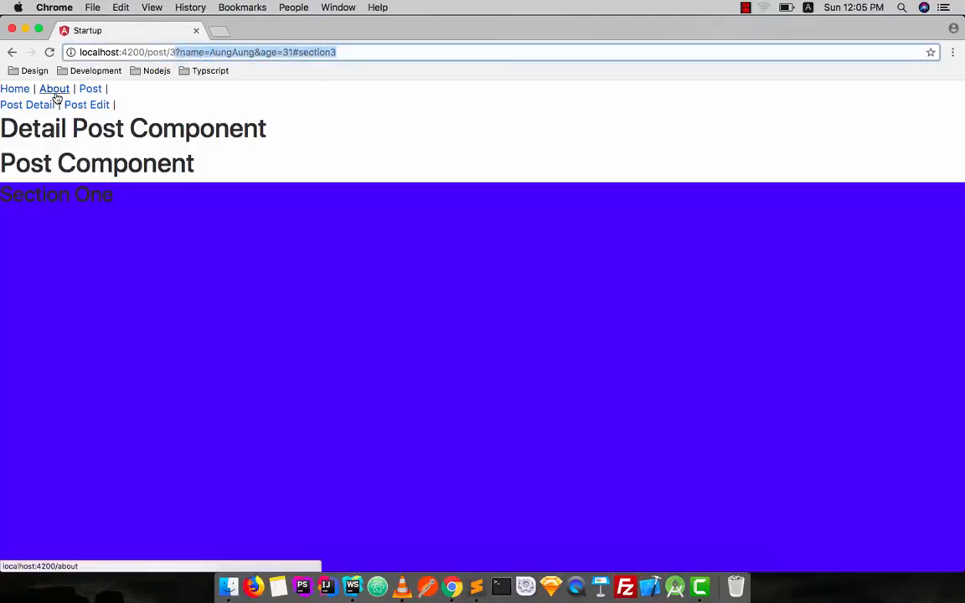
Navigate from post 3 to About and check its address carries no query parameters
click(54, 88)
click(610, 144)
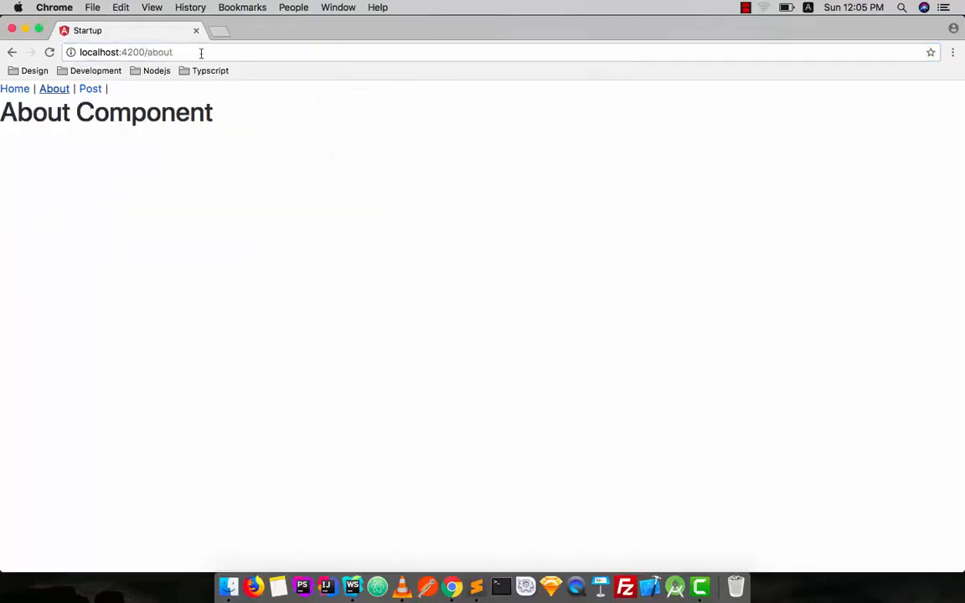
click(172, 52)
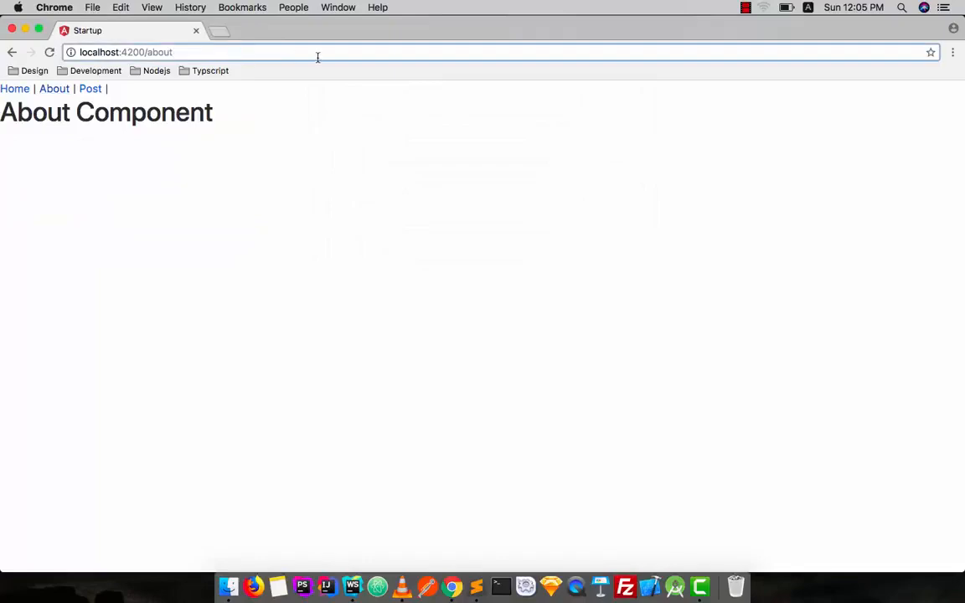
In nav.component.ts, add a [prserveQueryParams]="true" binding after routerLink on the About link
key(super+Tab)
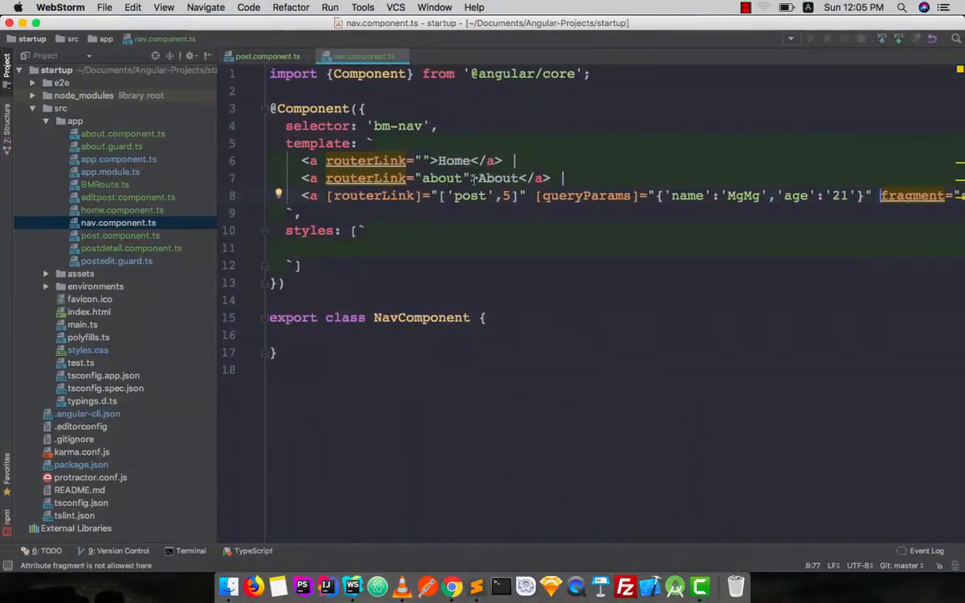
click(207, 56)
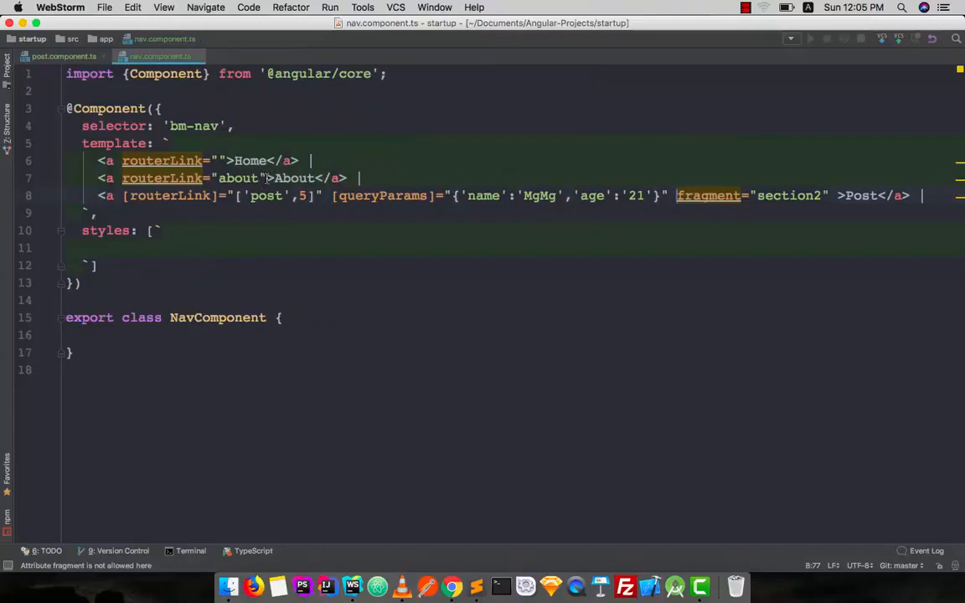
click(263, 178)
text([)
key(Escape)
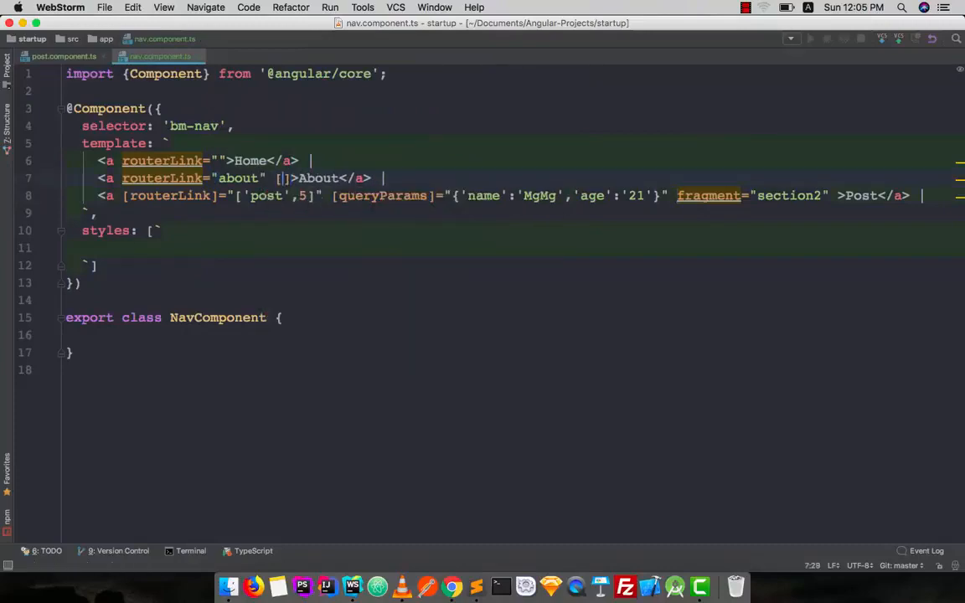
text(prserv)
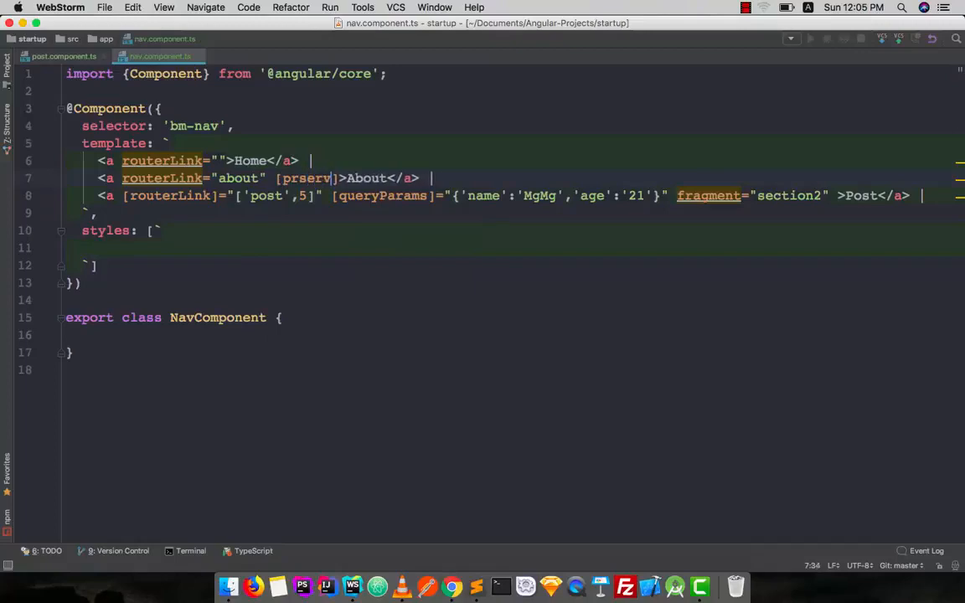
text(eQ)
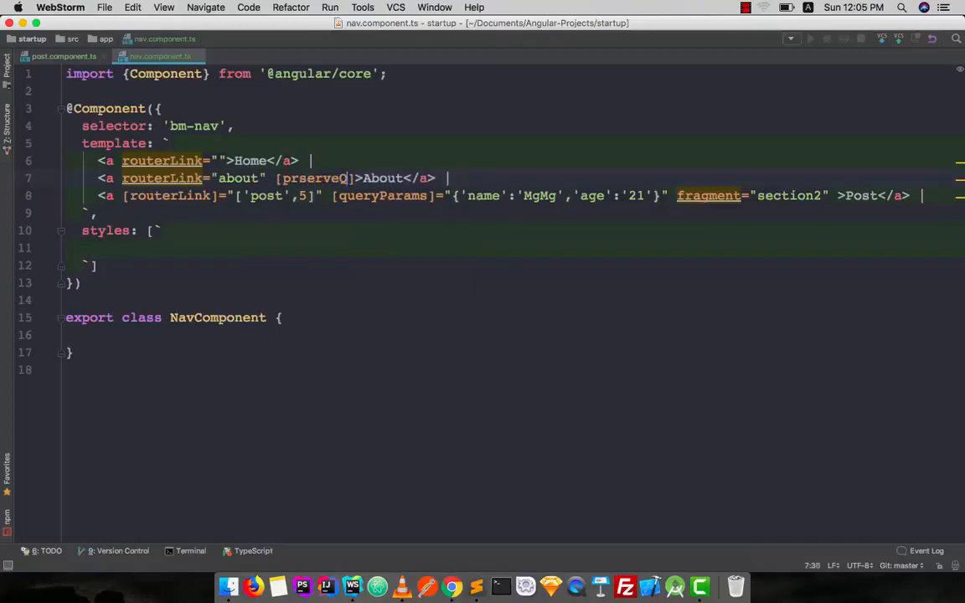
text(ueryParams])
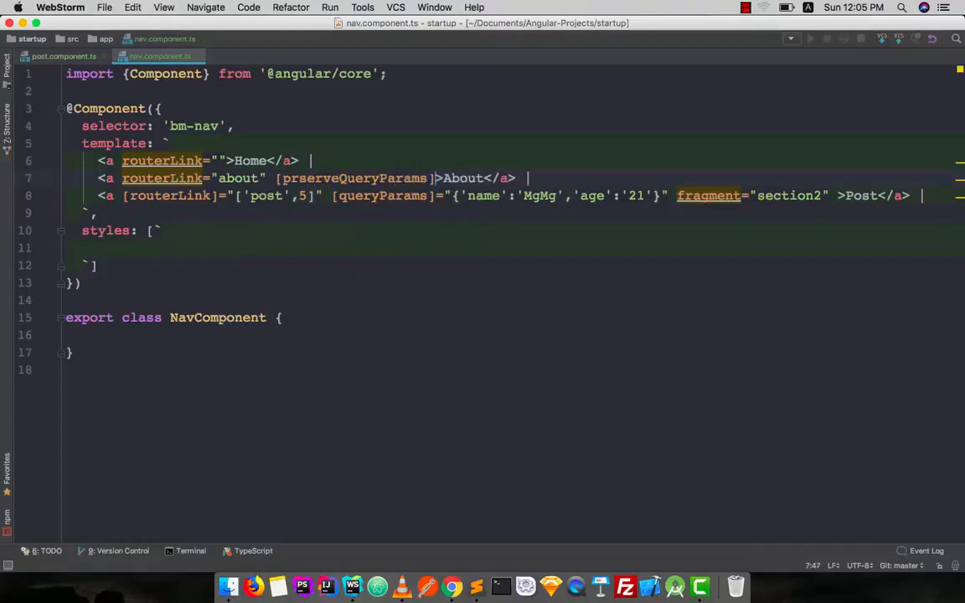
text(=")
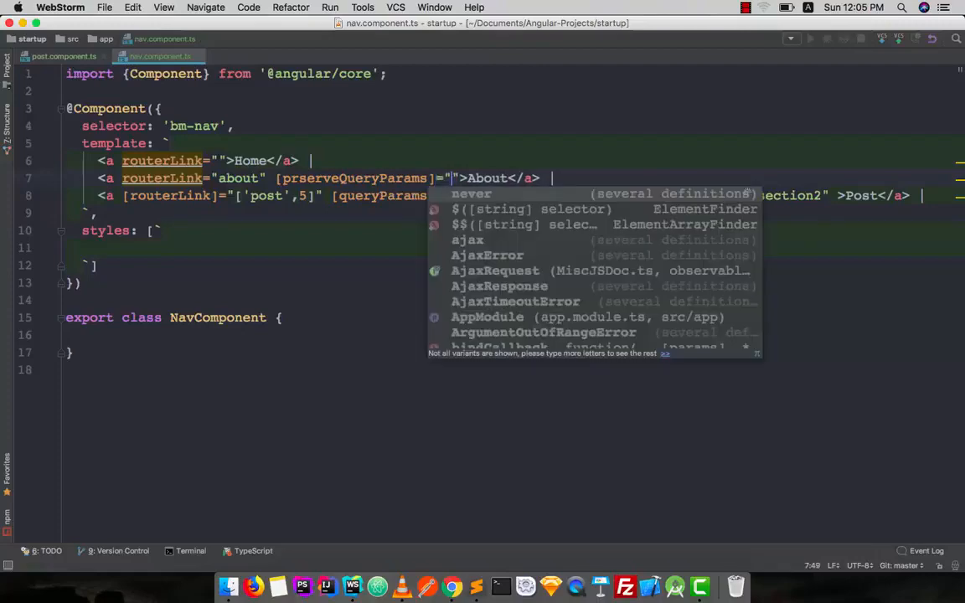
text(true)
Check the About page in Chrome, revisit the binding, and step back in browser history
key(super+Tab)
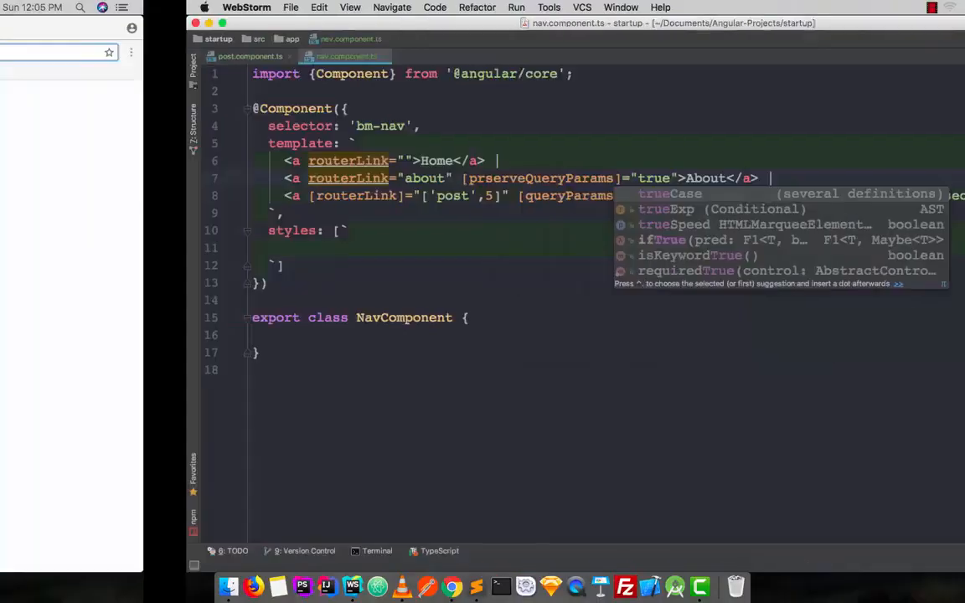
click(180, 53)
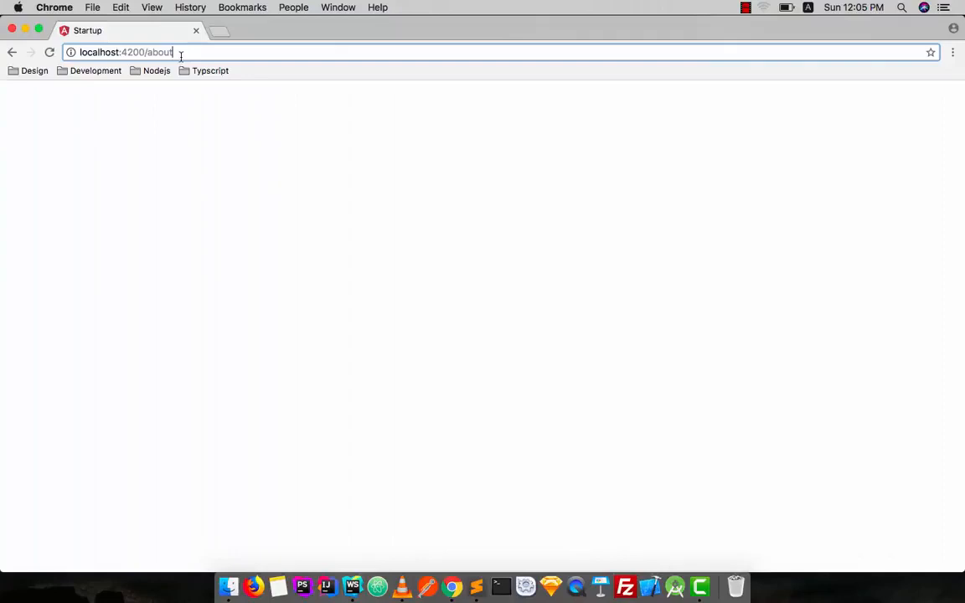
key(super+Tab)
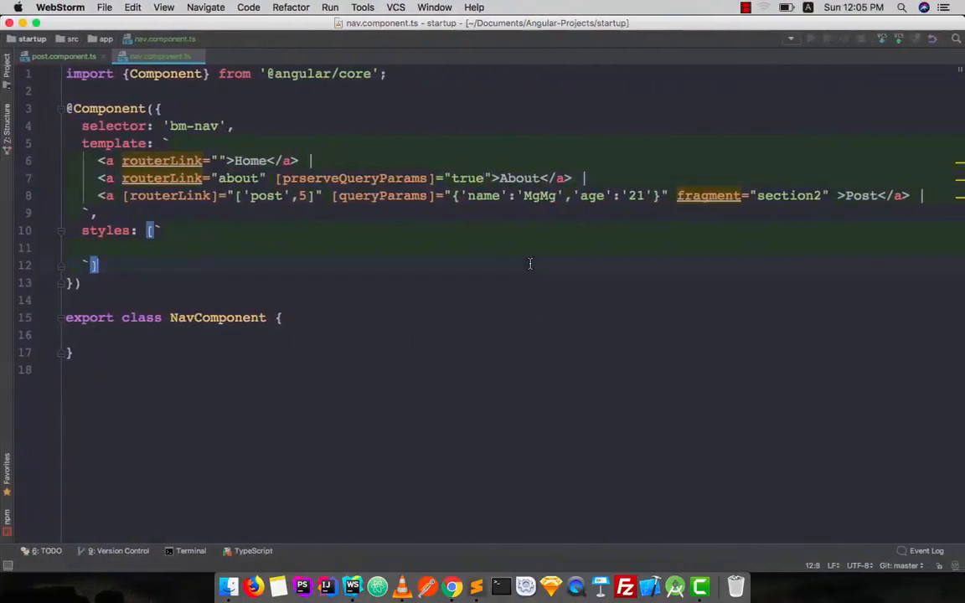
click(401, 178)
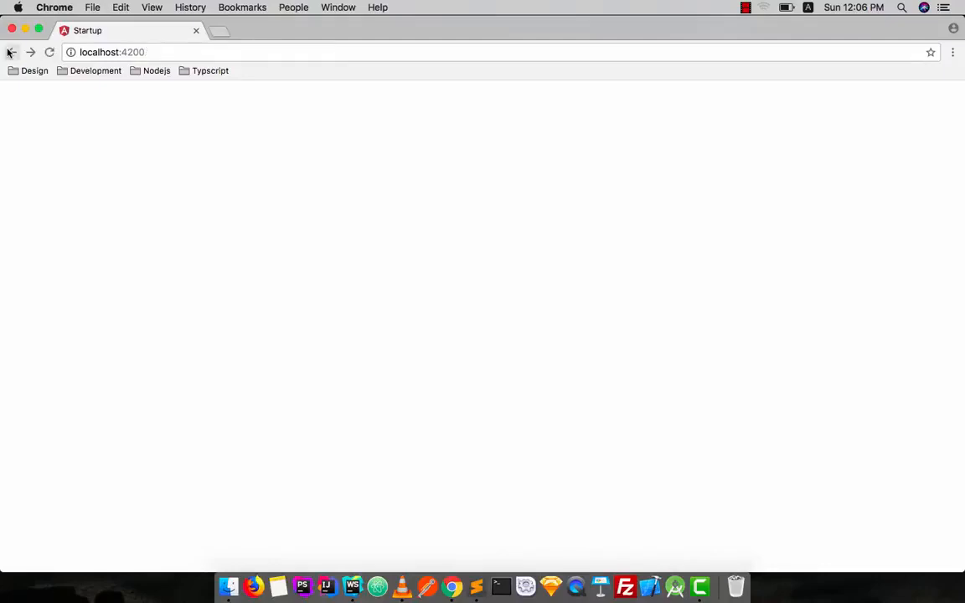
click(11, 52)
key(super+Tab)
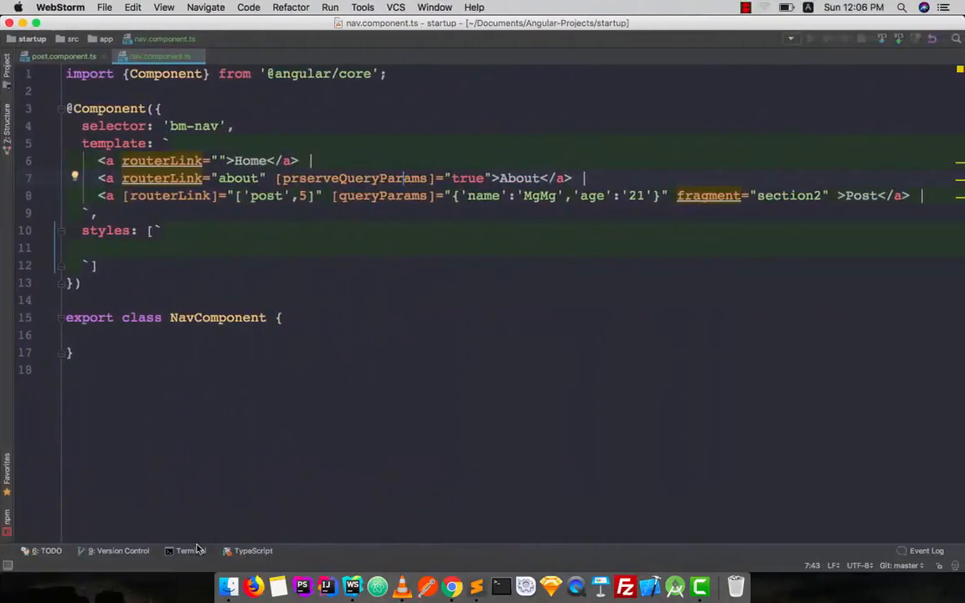
Check the build output, then view the running app in the browser
click(191, 551)
click(159, 243)
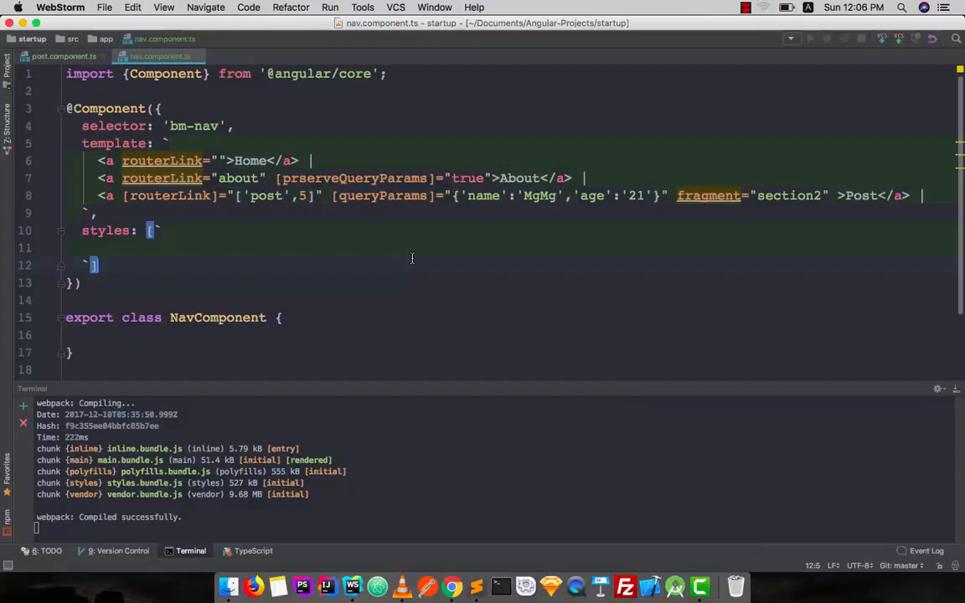
key(super+Tab)
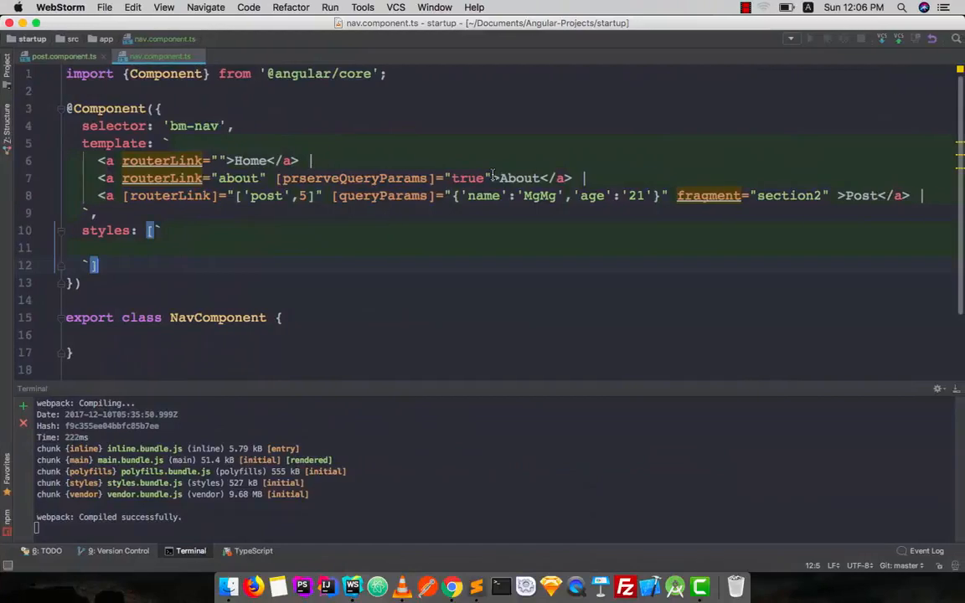
Delete the misspelled [prserveQueryParams]="true" from line 7, save, and switch to Chrome
drag(493, 178, 269, 178)
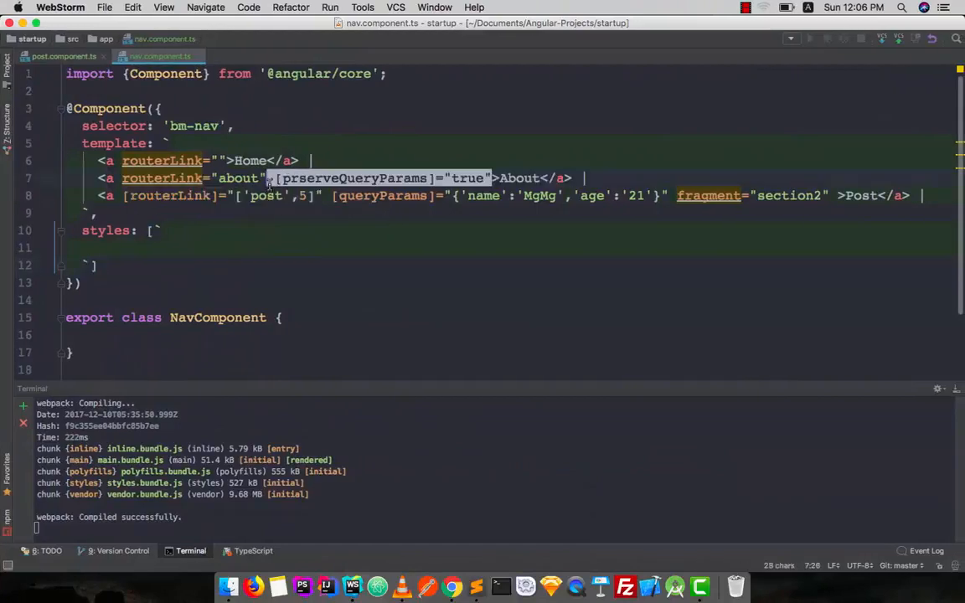
key(BackSpace)
key(super+s)
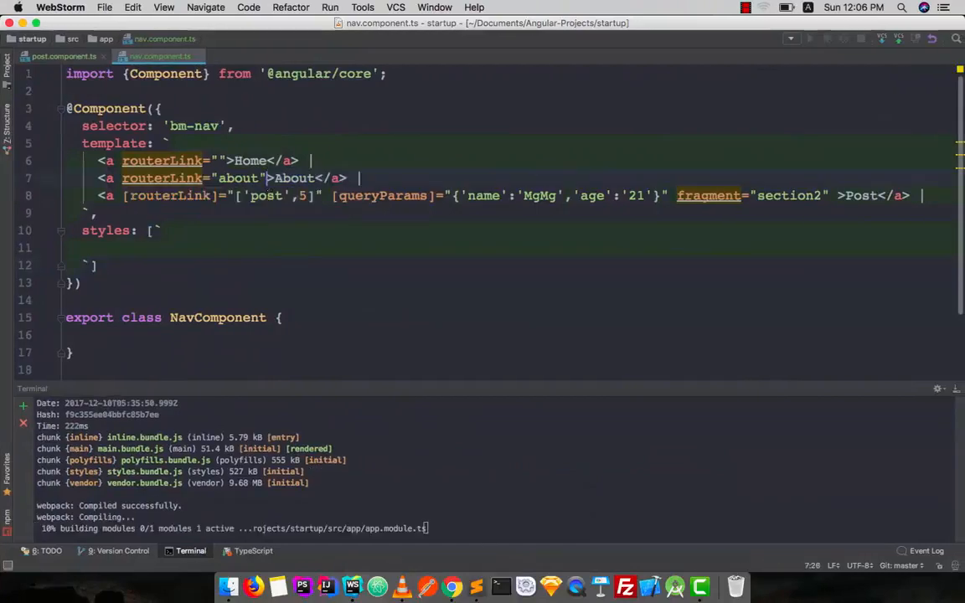
key(super+Tab)
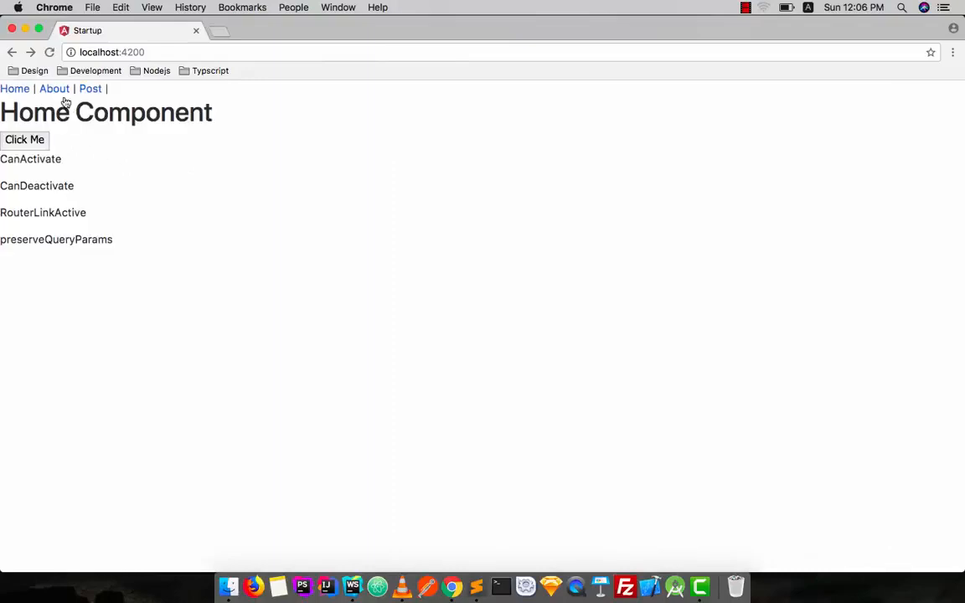
Open post 3 with name and age parameters, go to About and see the parameters dropped
click(24, 140)
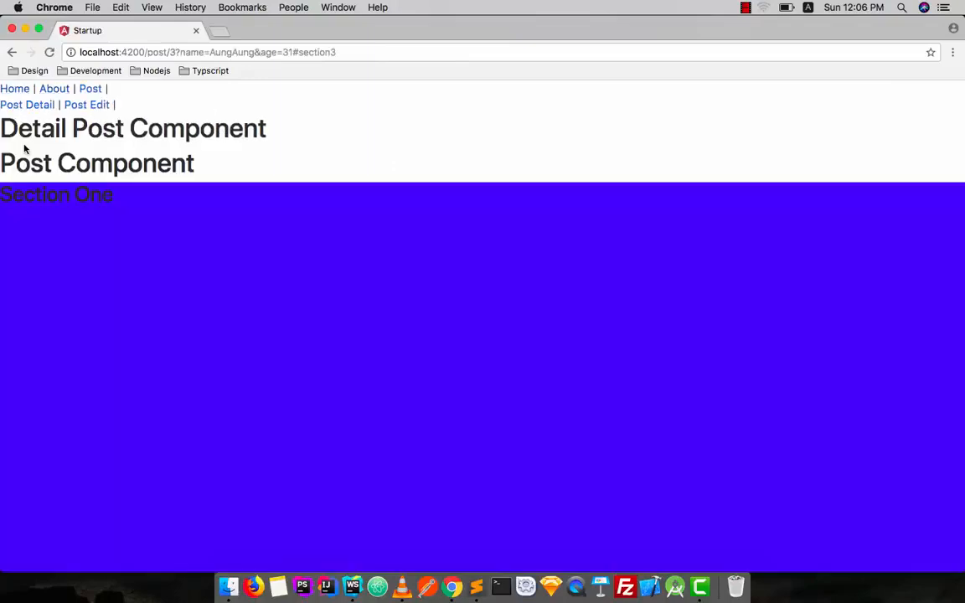
drag(343, 52, 176, 52)
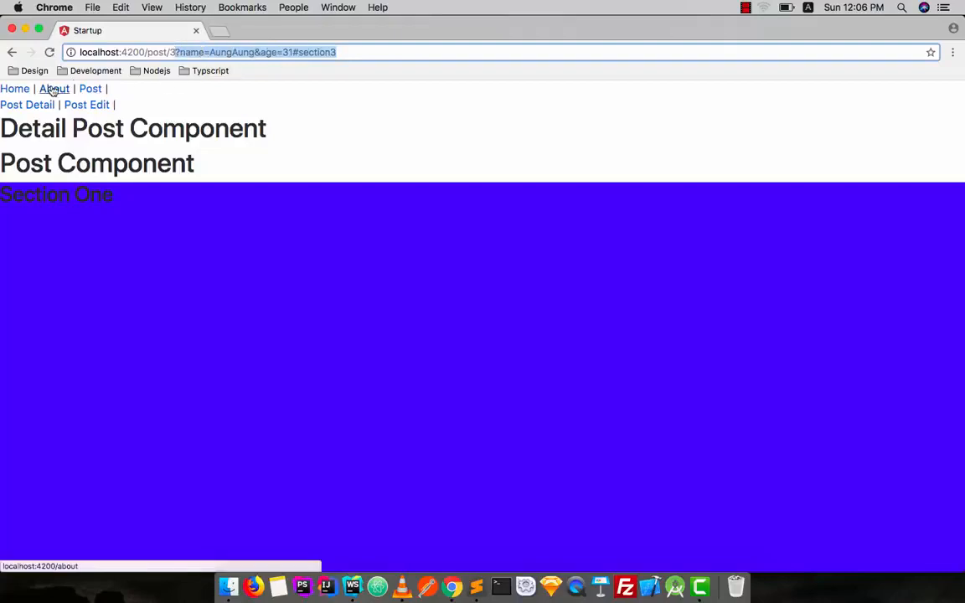
click(53, 90)
click(610, 147)
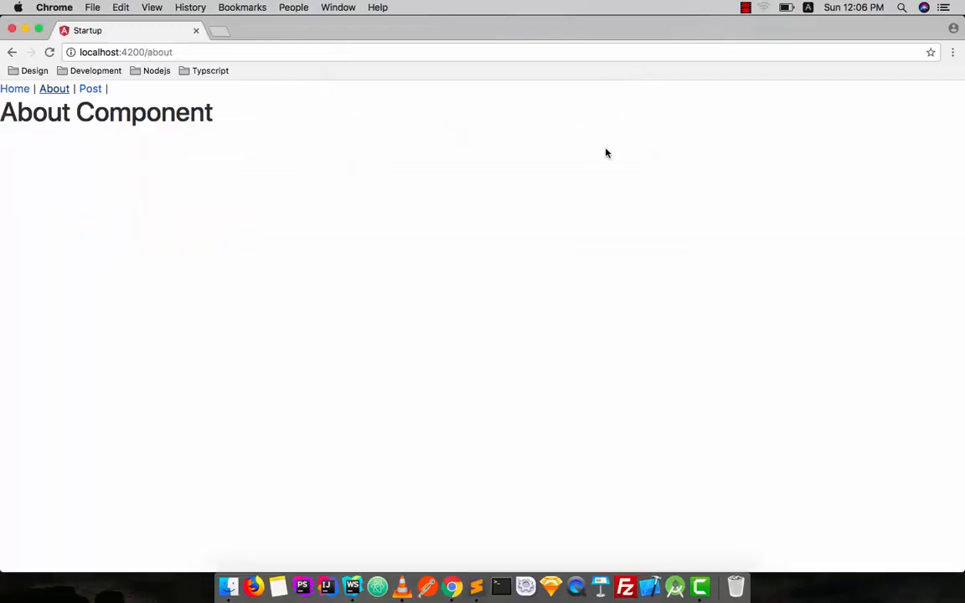
click(178, 52)
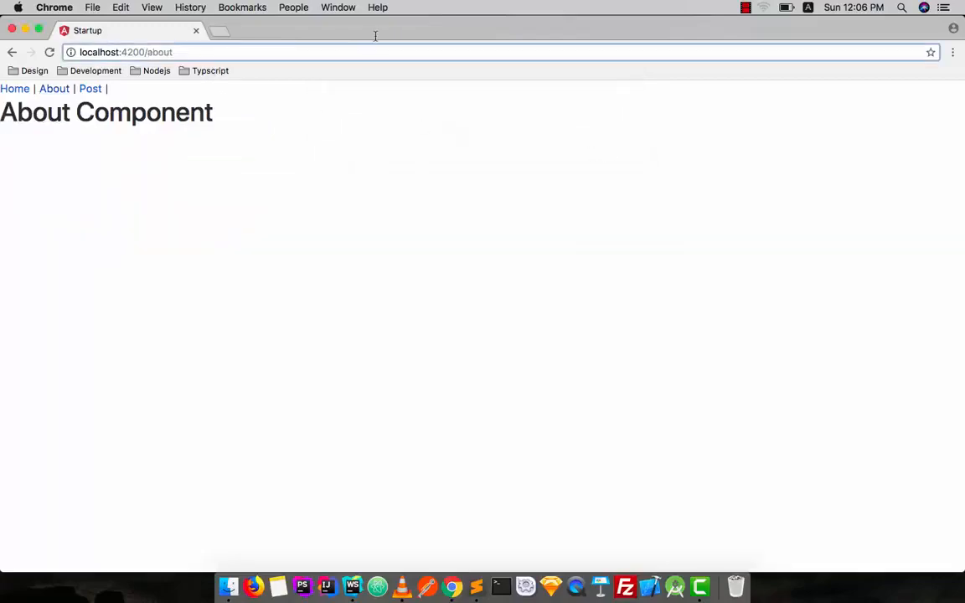
Add [preserveQueryParams]="true" after routerLink="about" on line 7 and let webpack recompile
key(ctrl+Left)
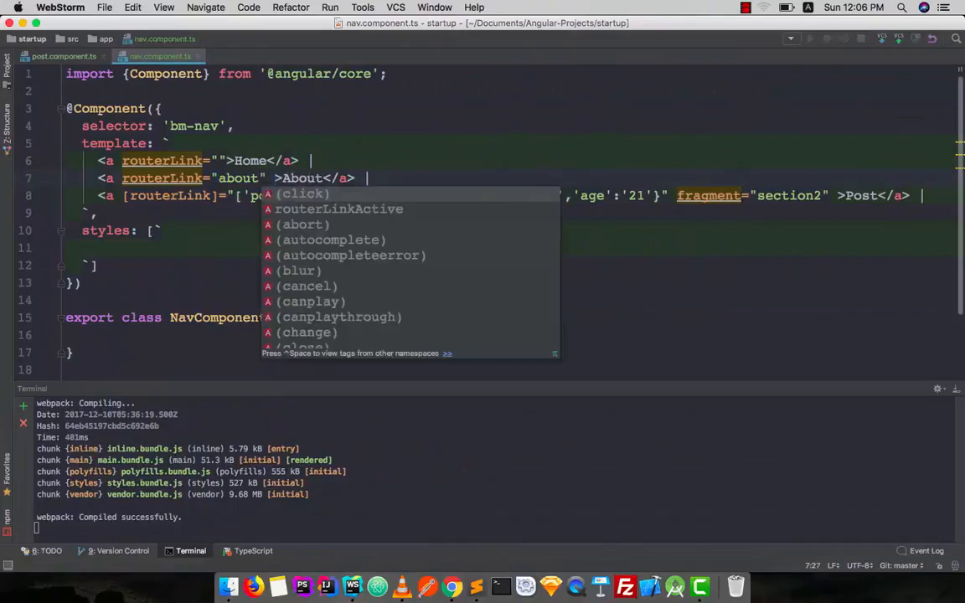
text([]preserveQu)
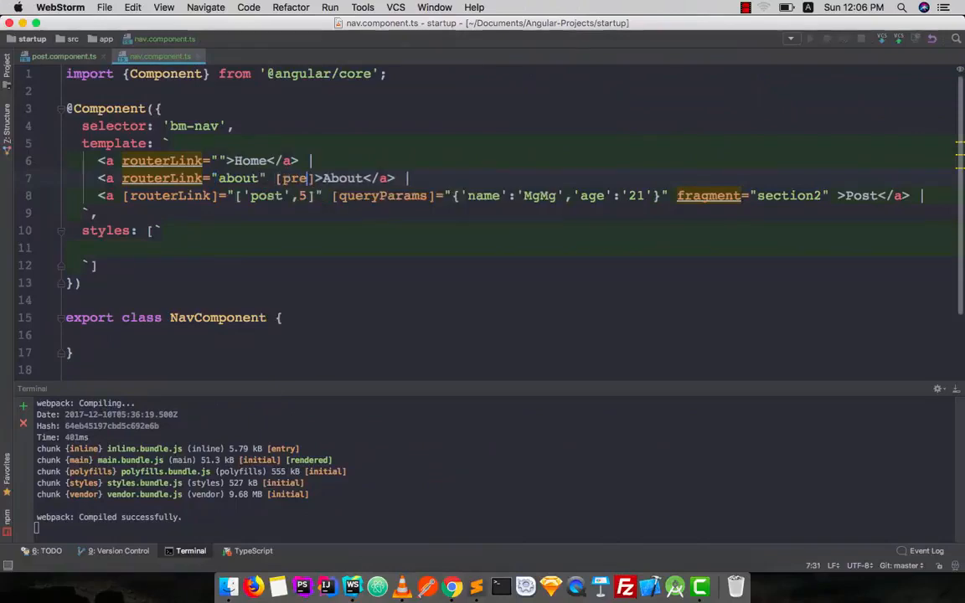
text(eryParams)
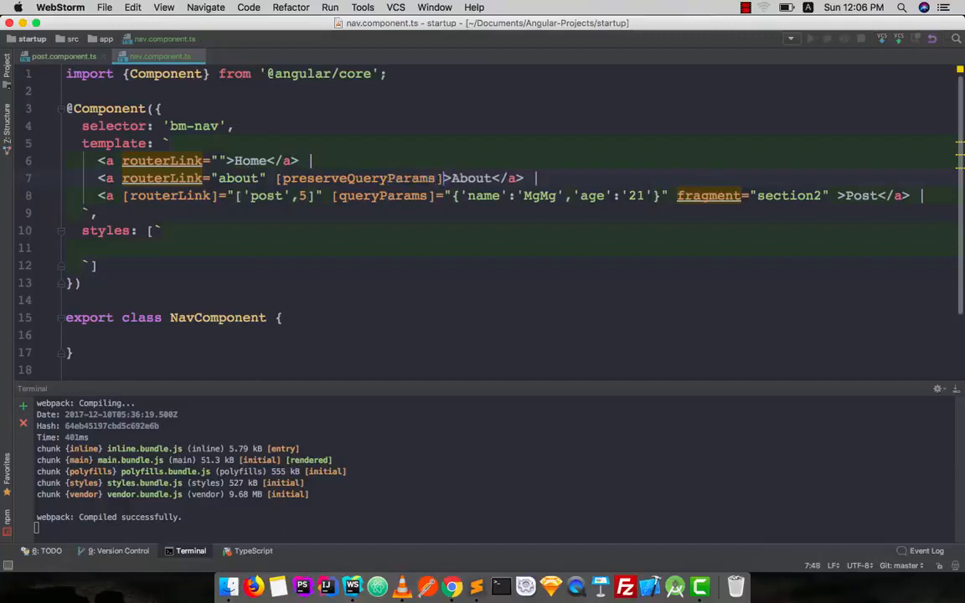
text(="true)
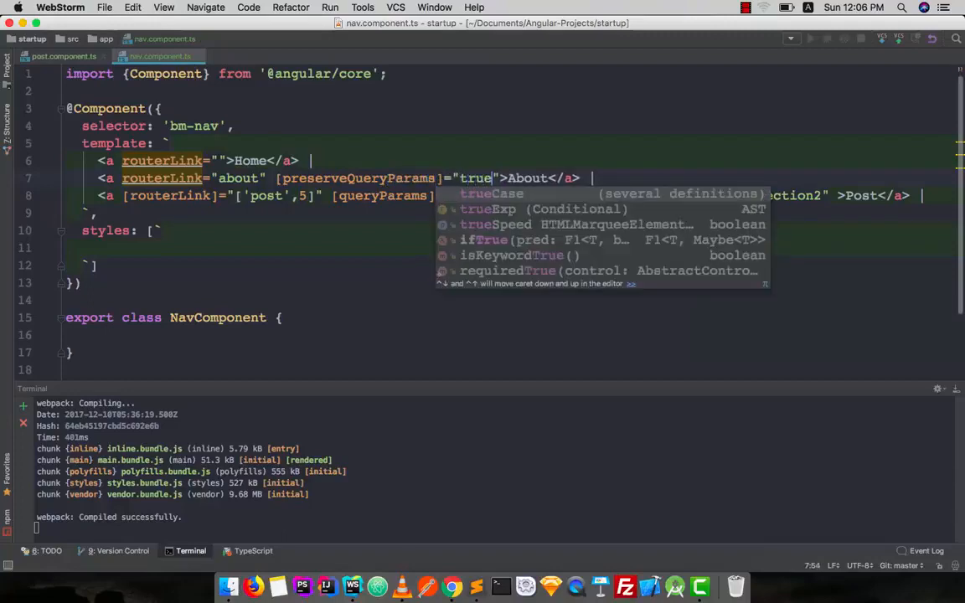
click(392, 106)
From Home open post 3, go to About and confirm ?name=AungAung&age=31 is kept
key(super+Tab)
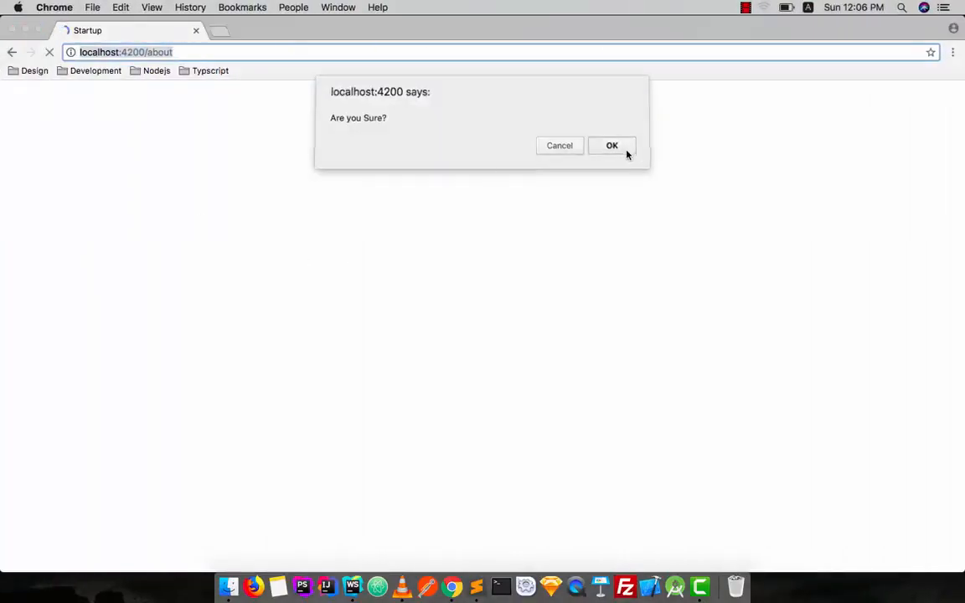
click(613, 147)
click(15, 89)
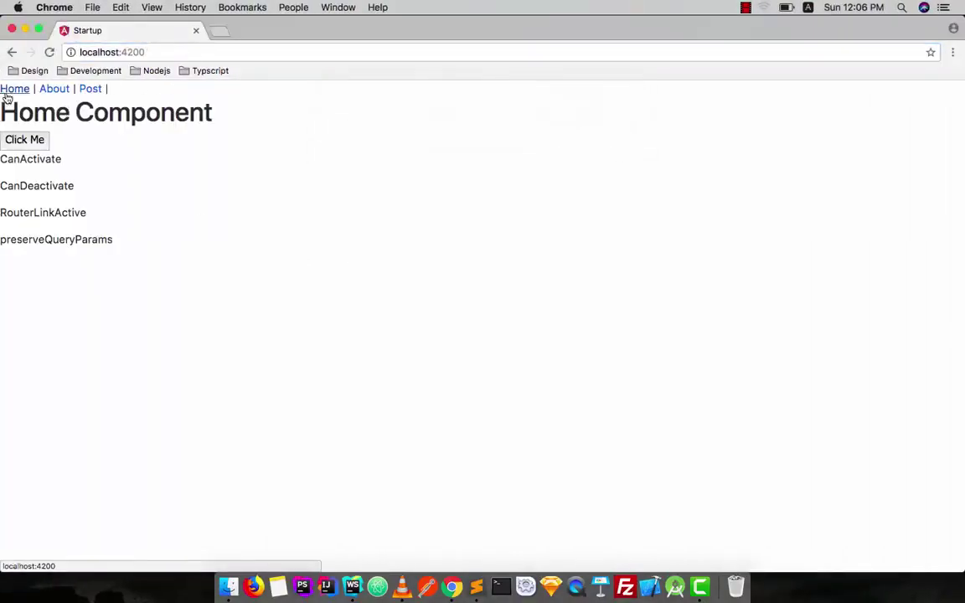
click(17, 140)
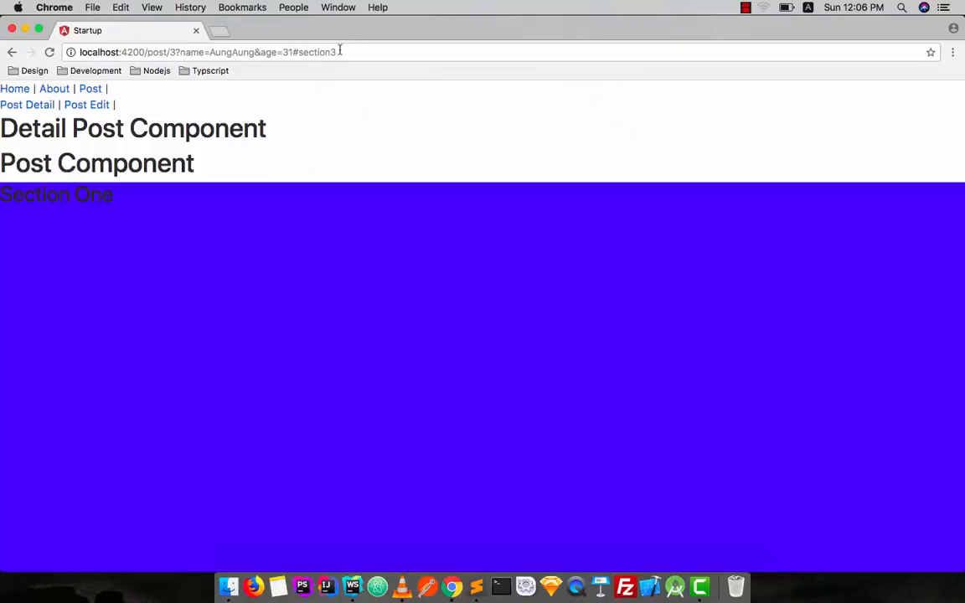
drag(341, 52, 180, 52)
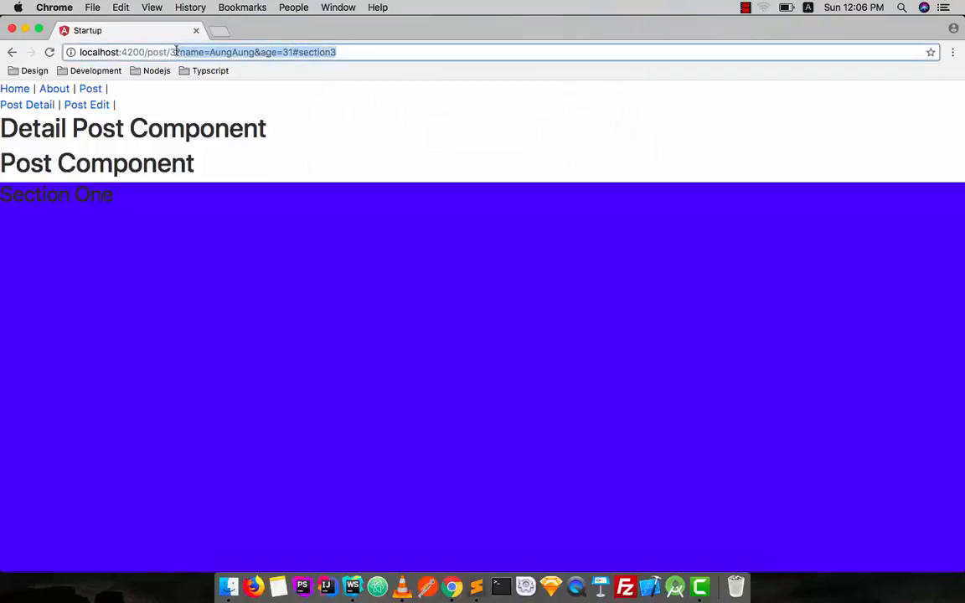
click(54, 88)
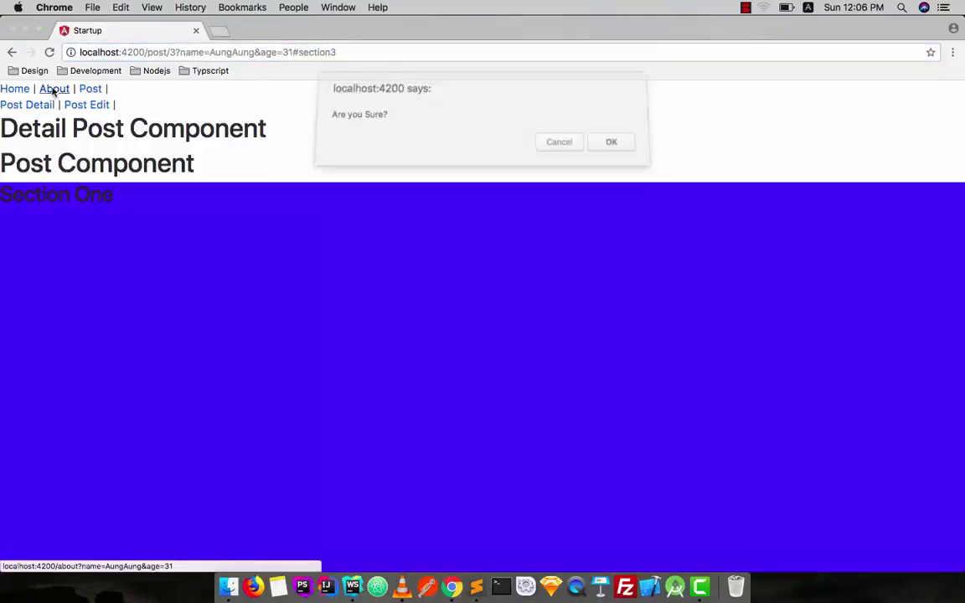
click(613, 146)
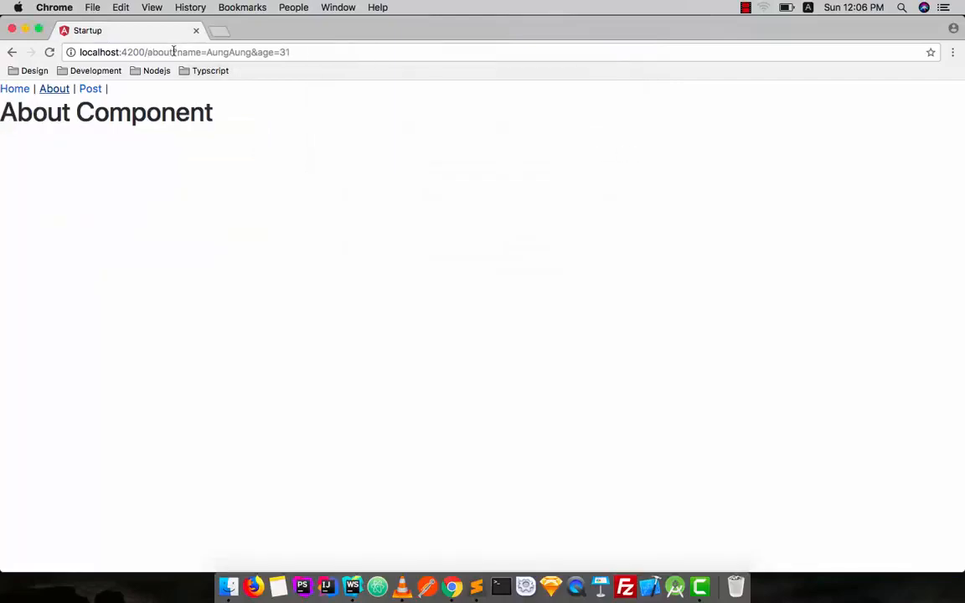
drag(174, 52, 314, 52)
key(ctrl+Right)
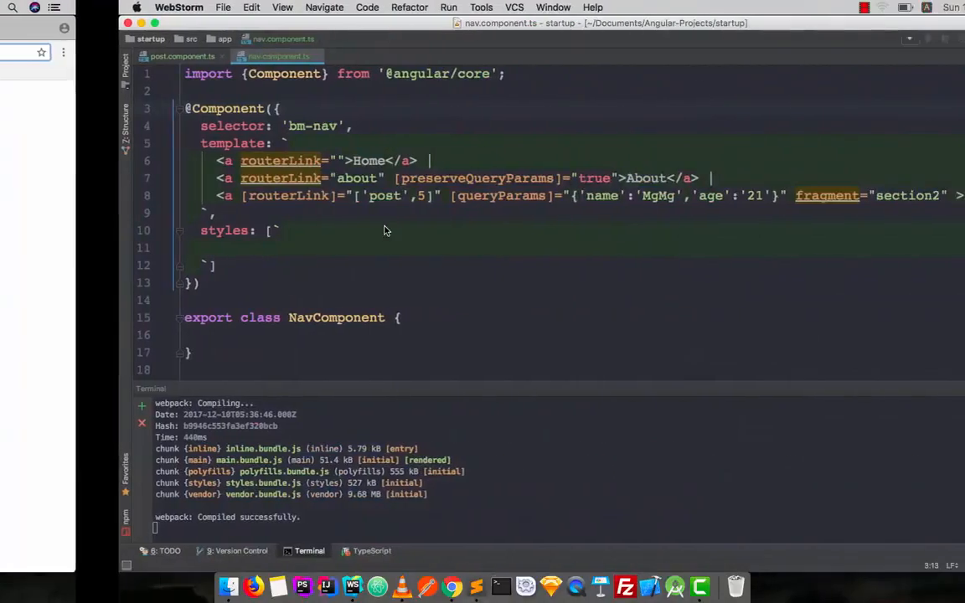
key(ctrl+Left)
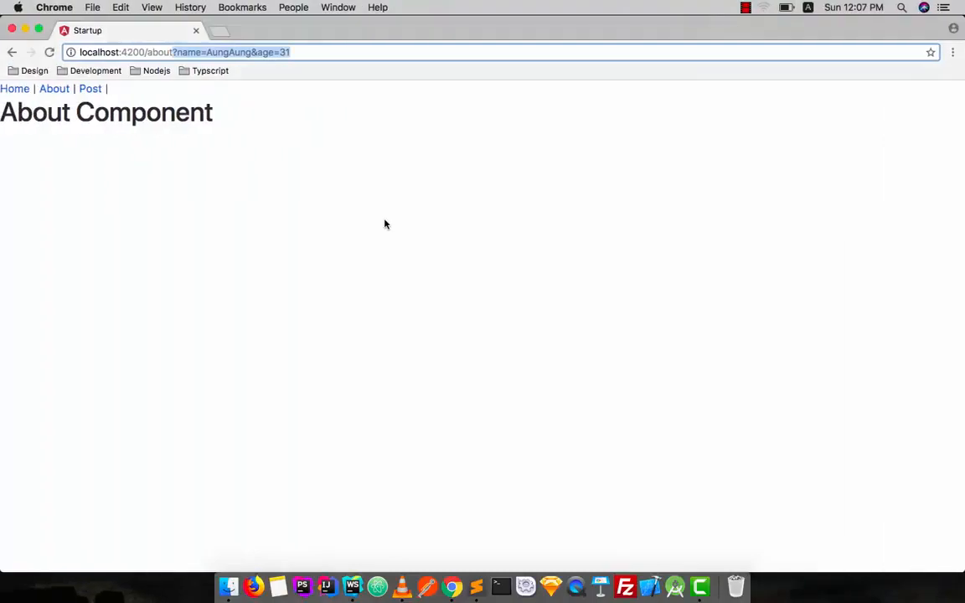
Reopen post 3, highlight the section3 fragment, go to About again and return to WebStorm
click(15, 89)
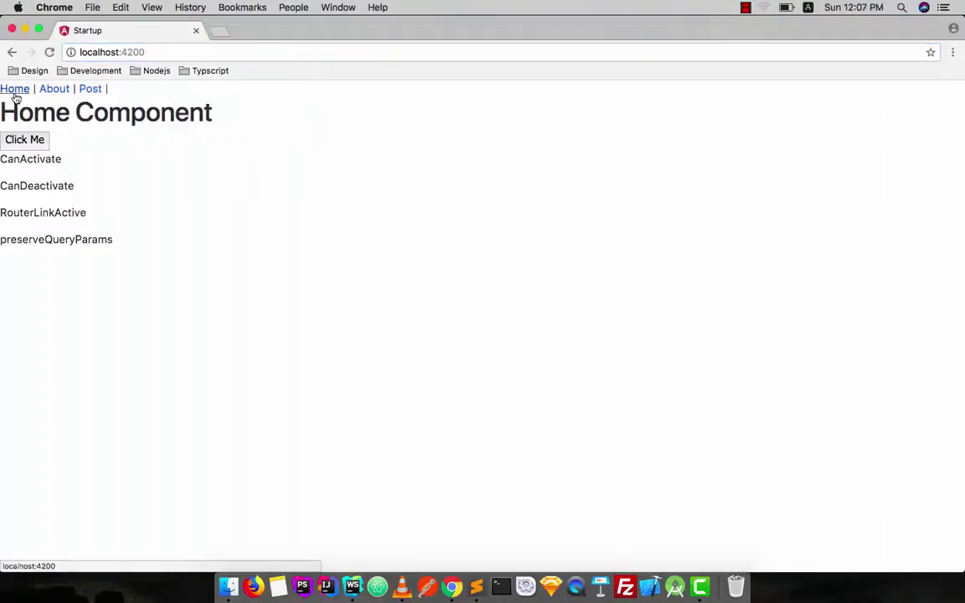
click(25, 139)
drag(337, 52, 299, 53)
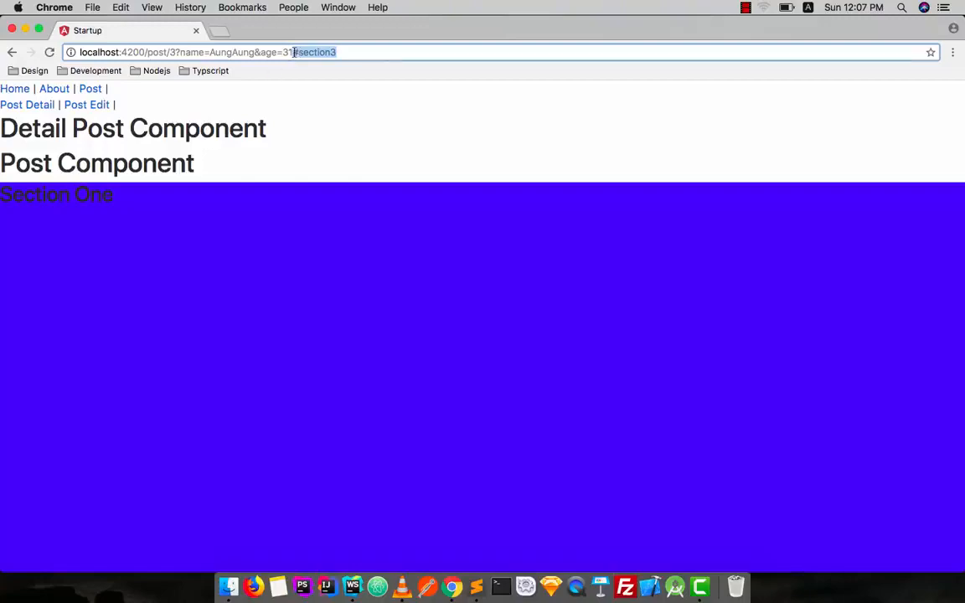
click(54, 89)
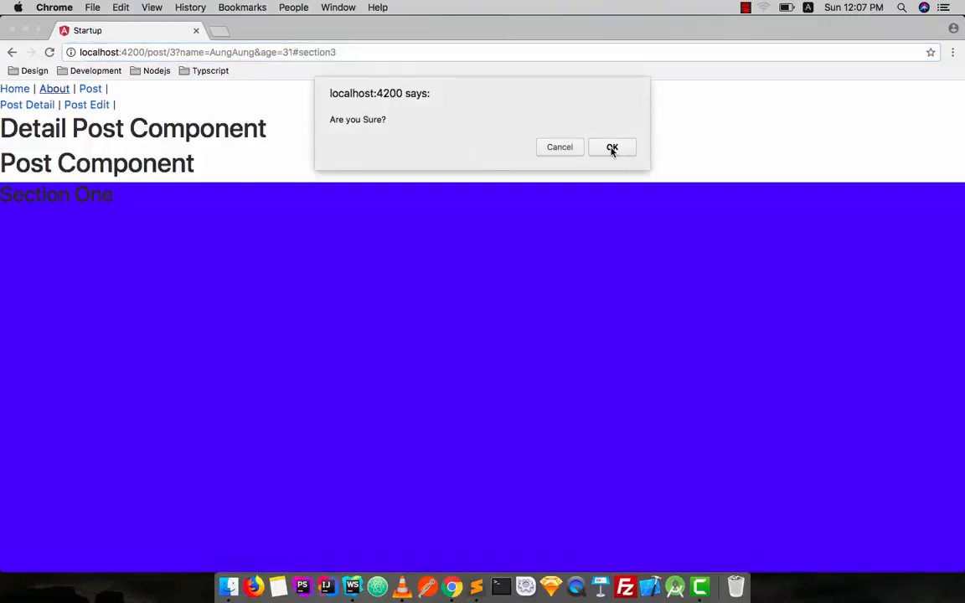
click(612, 149)
key(super+Tab)
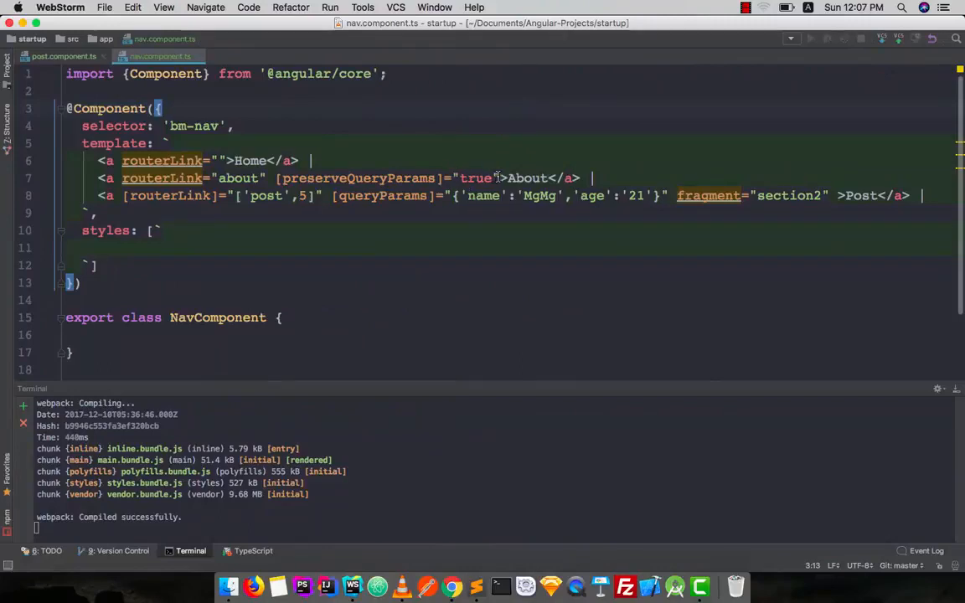
Delete [preserveQueryParams]="true" from the About link on line 7 after comparing in Chrome
drag(500, 178, 273, 178)
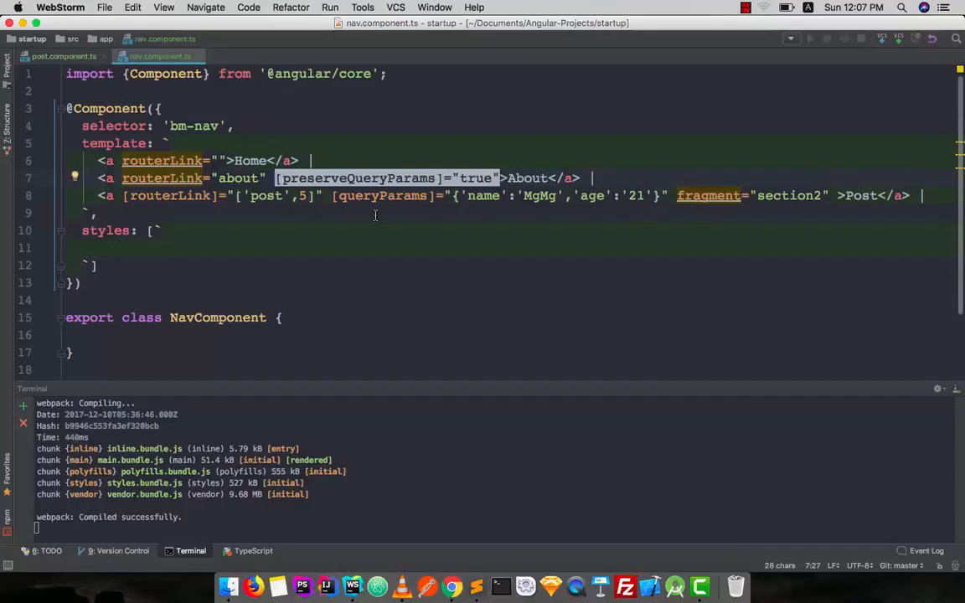
key(ctrl+Left)
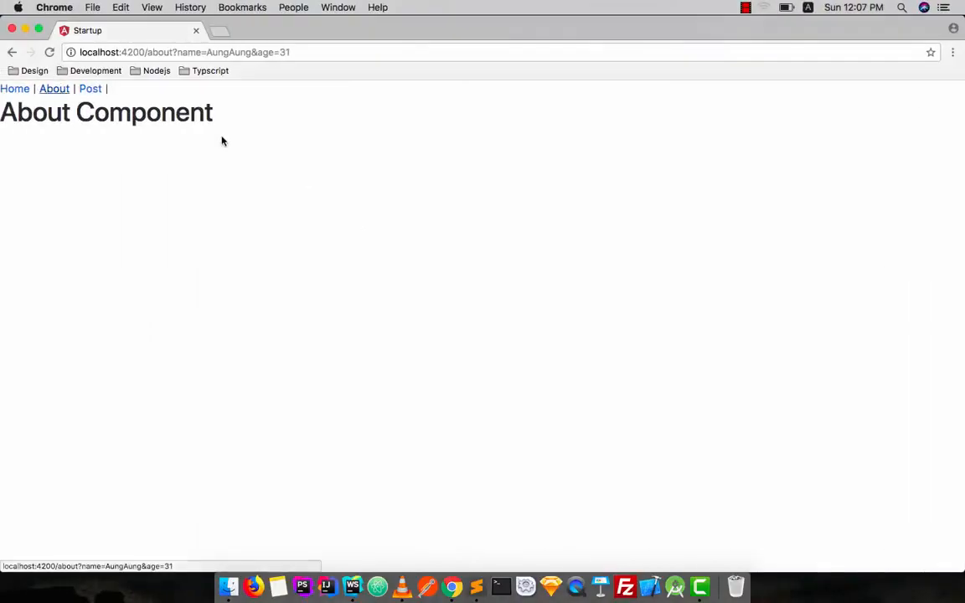
key(ctrl+Right)
key(BackSpace)
key(BackSpace)
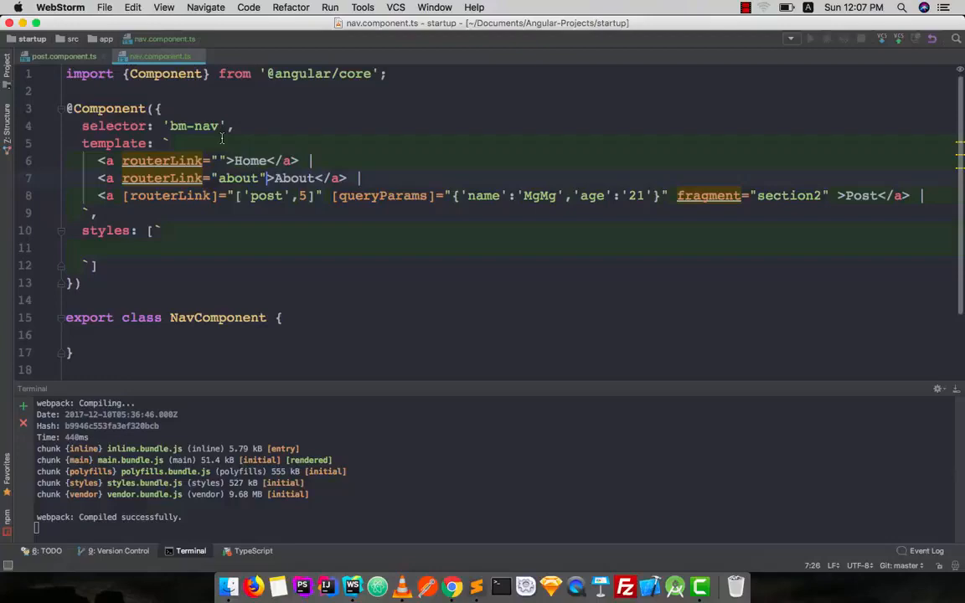
View post.component.ts, then open home.component.ts from src/app in the Project tree
click(61, 57)
scroll(209, 210, down, 5)
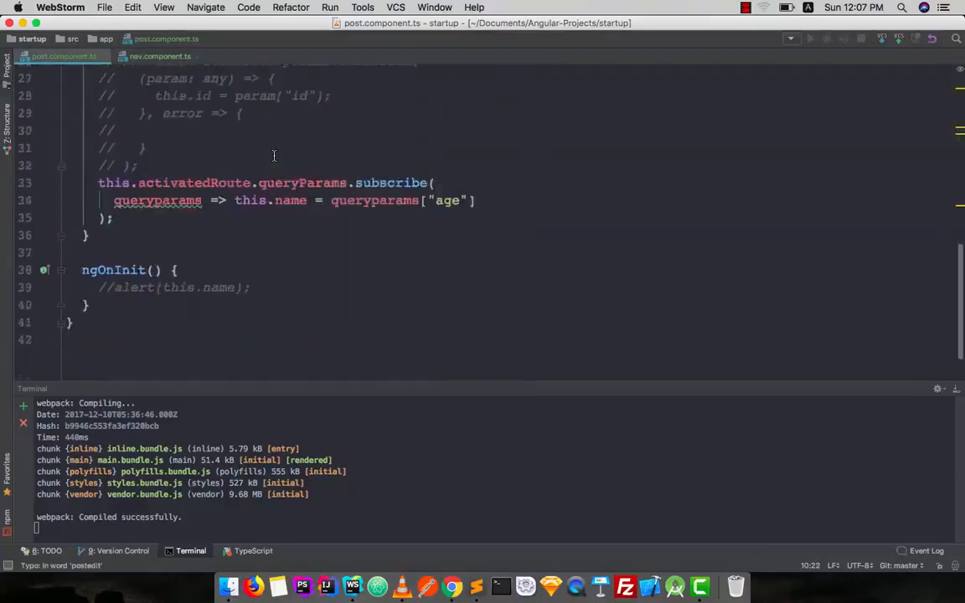
scroll(274, 156, up, 4)
scroll(274, 155, up, 2)
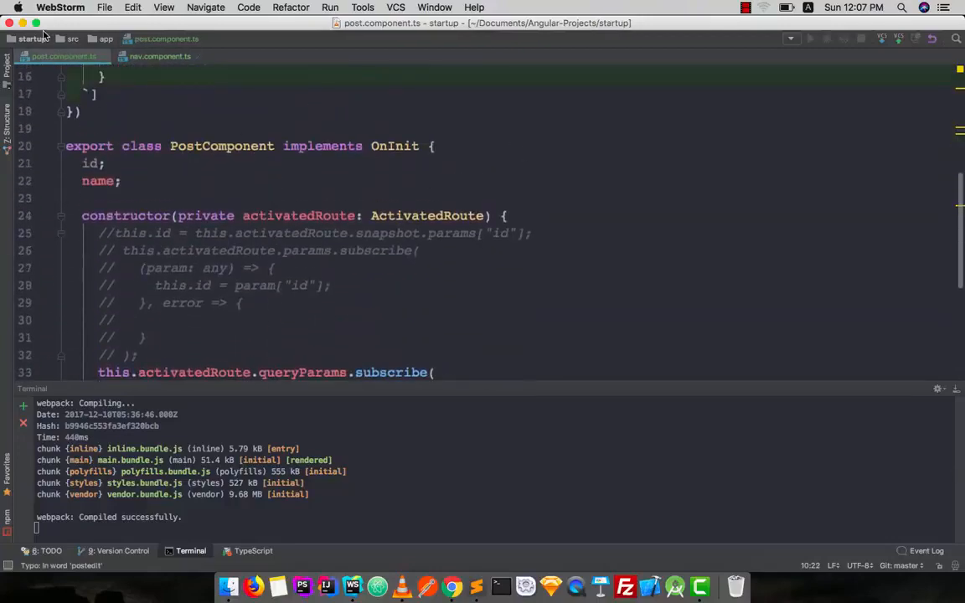
click(8, 67)
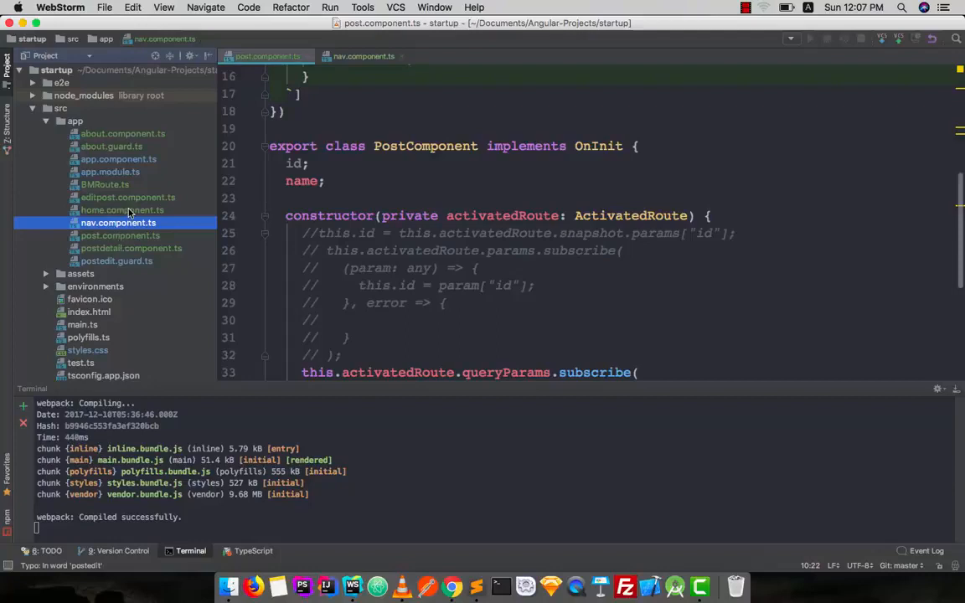
double_click(128, 210)
scroll(441, 238, down, 5)
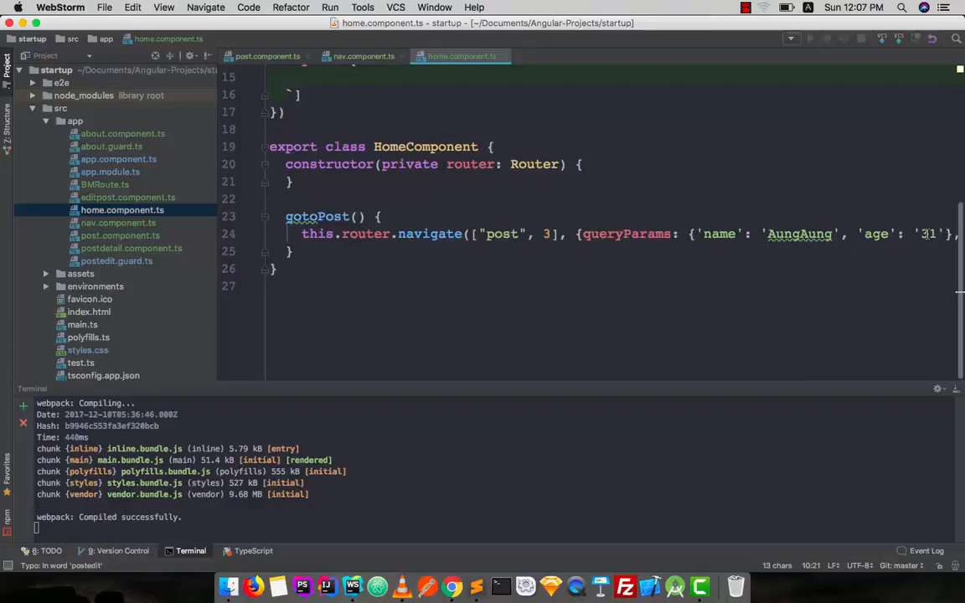
scroll(842, 239, right, 3)
scroll(881, 241, right, 2)
Break the navigate line and append preserveQueryParams=true, preserveFragment=true after fragment 'section3', then save
click(931, 237)
key(Return)
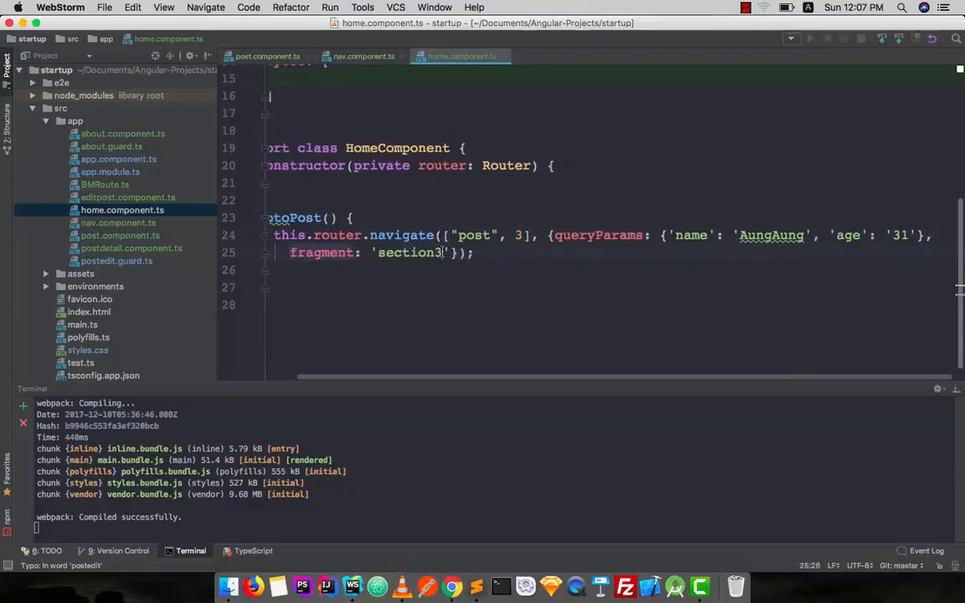
click(454, 252)
text(,preserve)
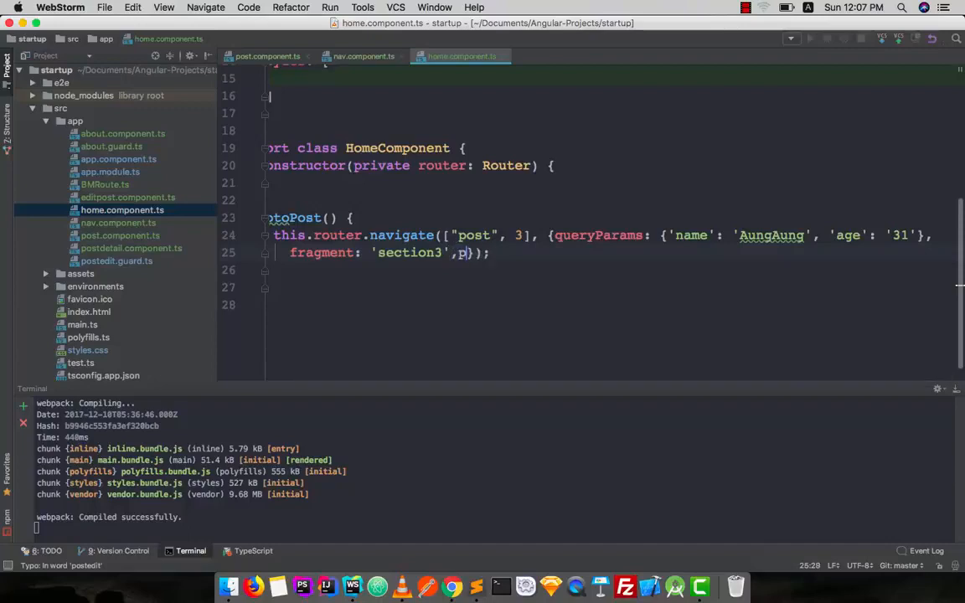
text(Quer)
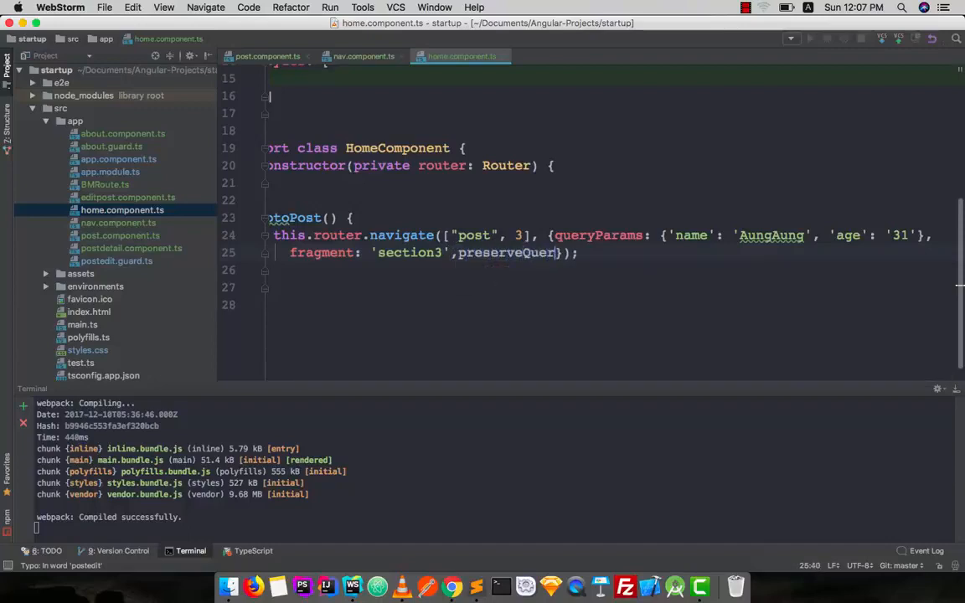
text(yPara)
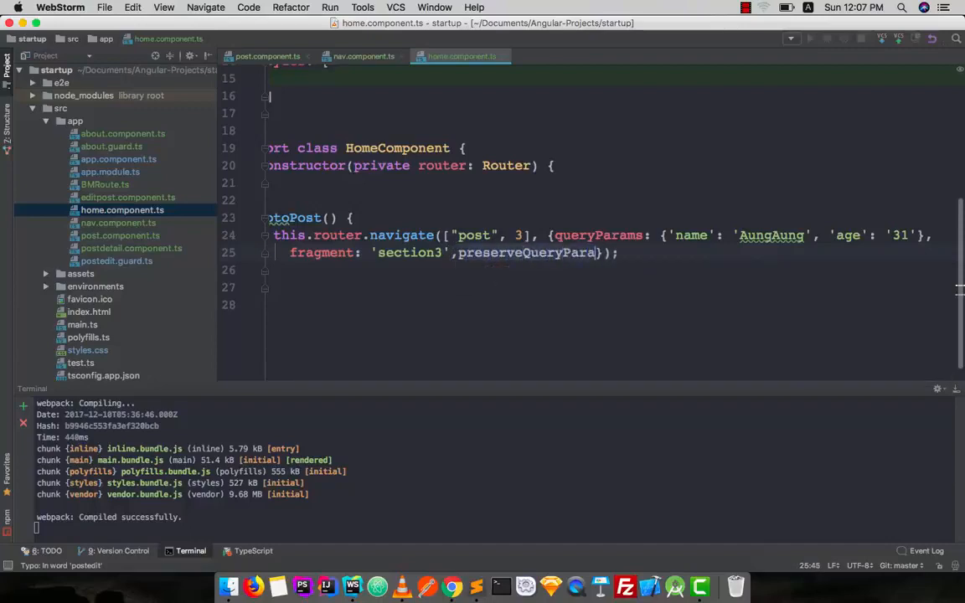
text(ms=tr)
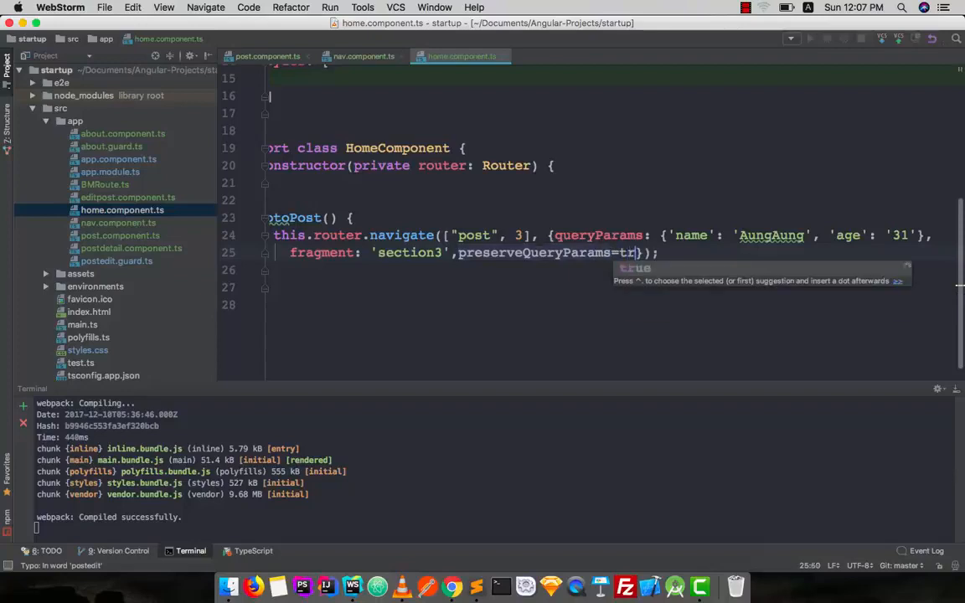
text(ue)
click(550, 314)
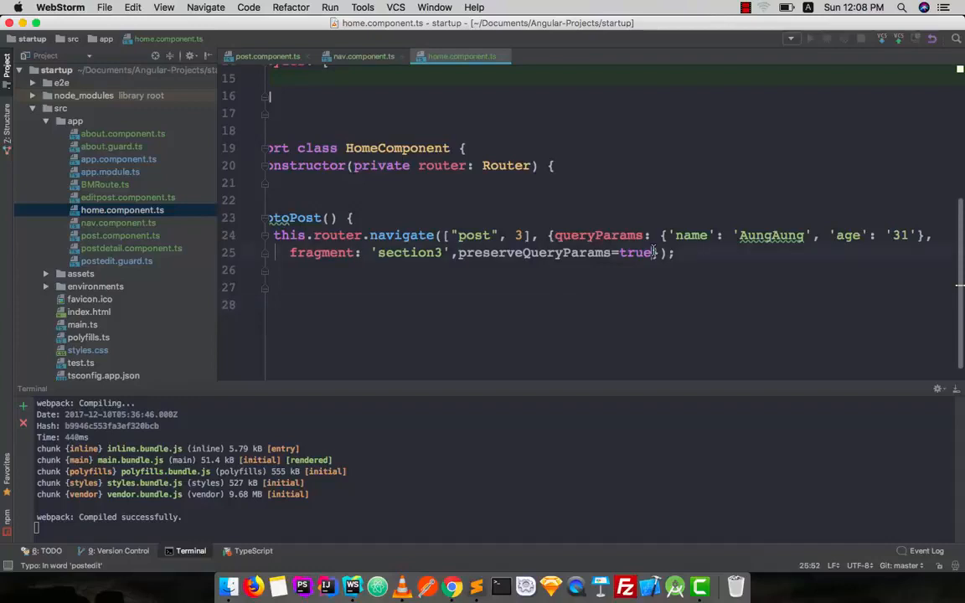
text(,preserv)
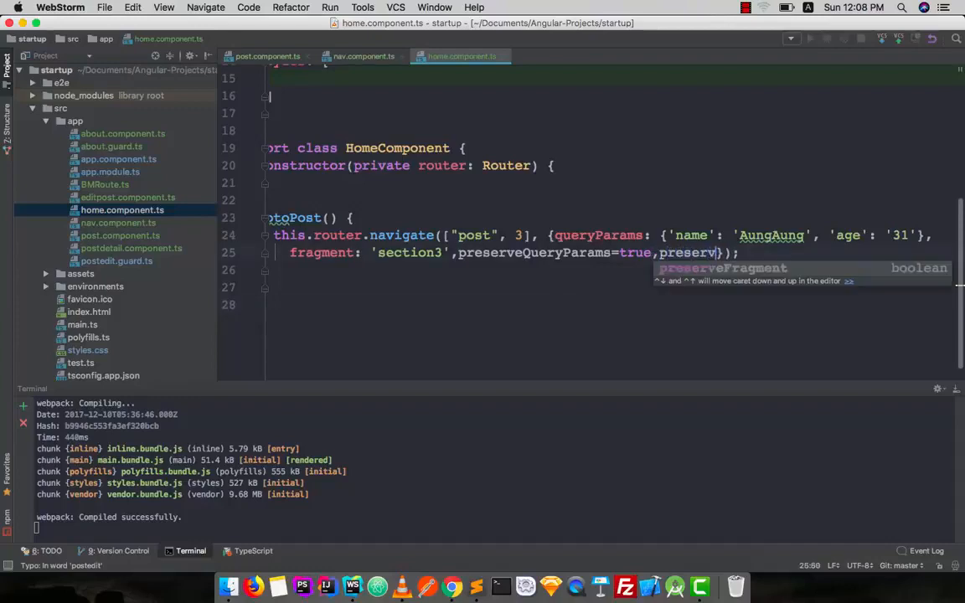
key(Tab)
text(=true)
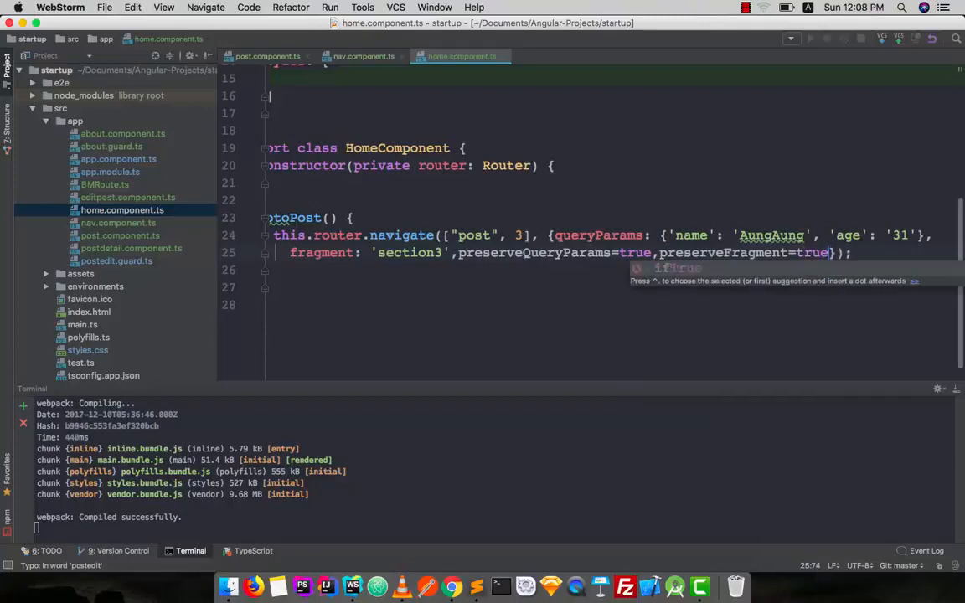
key(super+s)
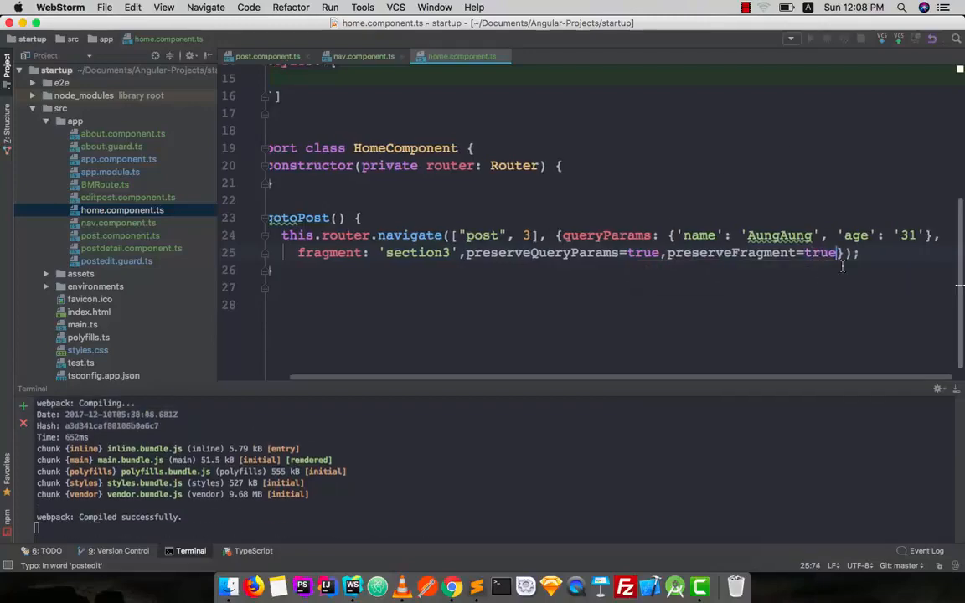
Glance at the browser and return to the editor showing TS2304 compile errors
key(super+Tab)
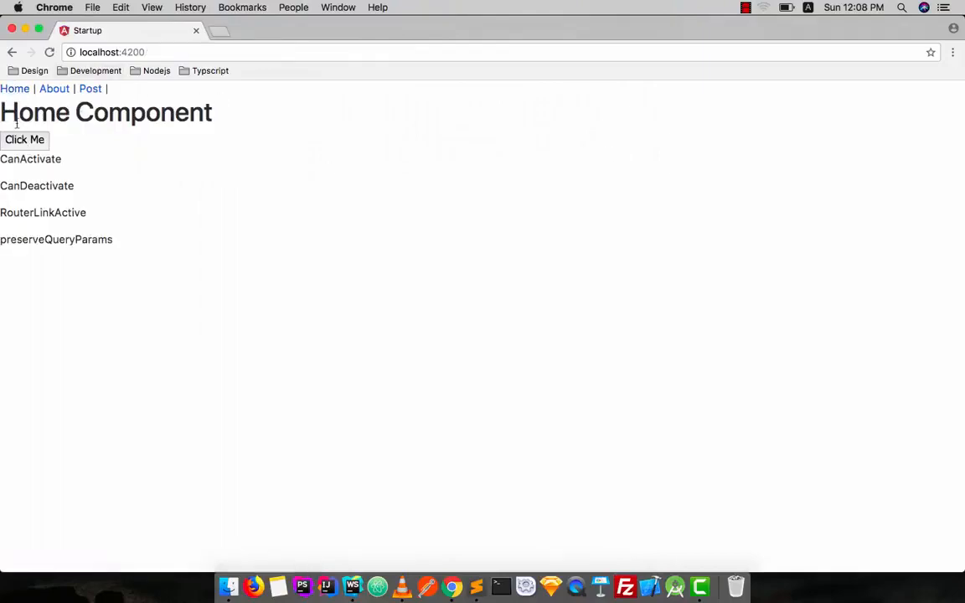
key(super+Tab)
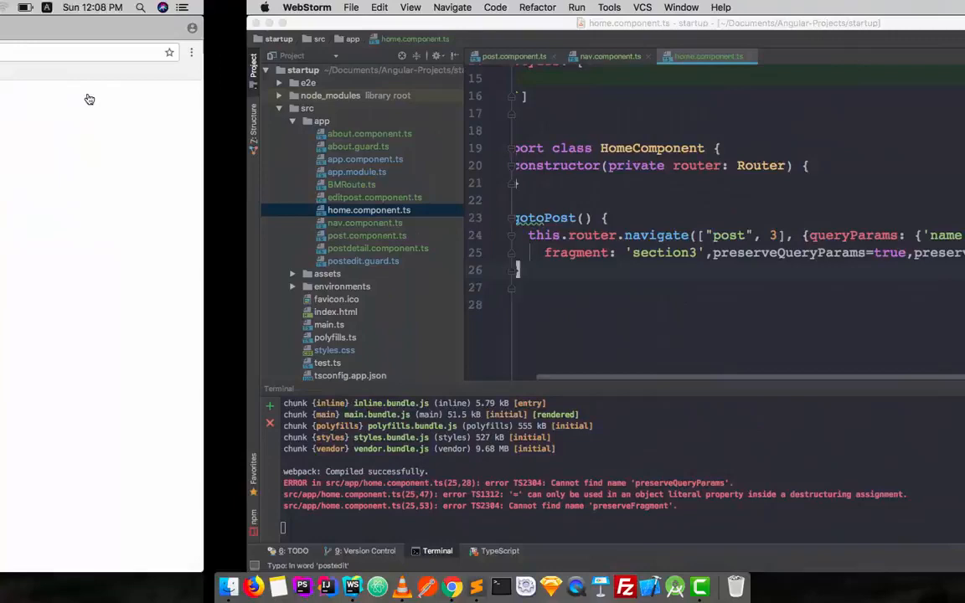
Delete the preserve options so gotoPost ends with fragment: 'section3'
click(836, 254)
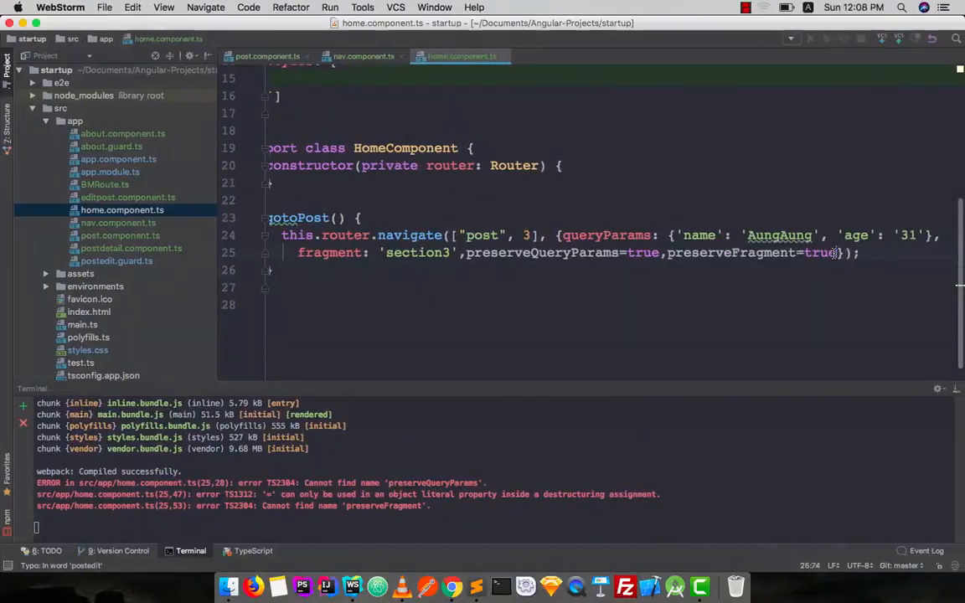
drag(839, 253, 489, 252)
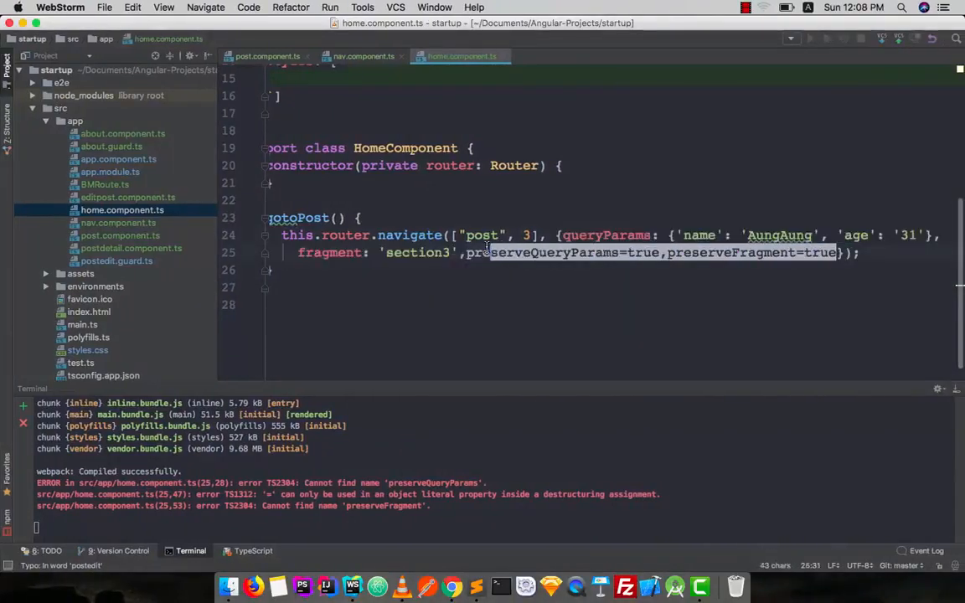
key(BackSpace)
key(BackSpace)
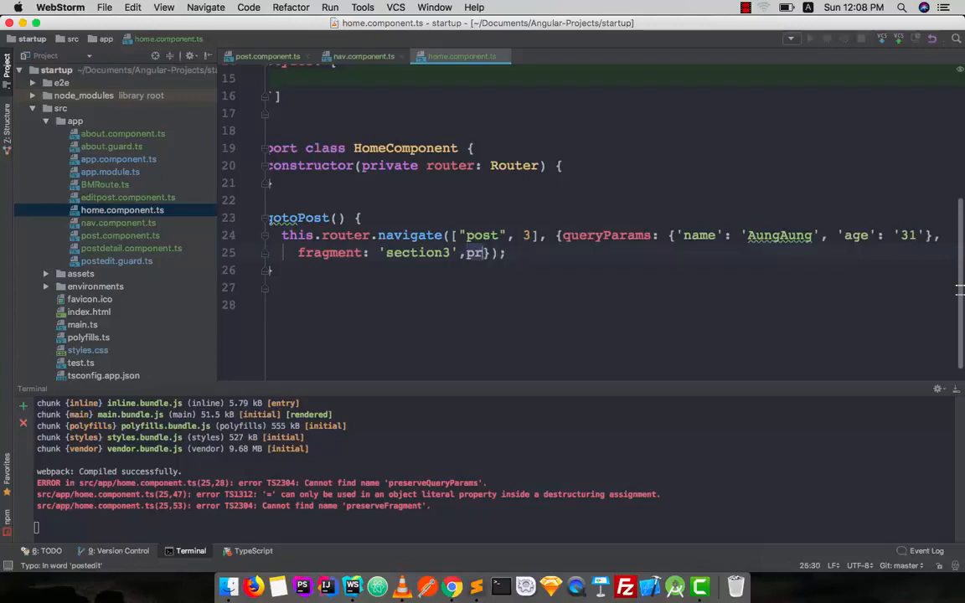
key(BackSpace)
key(BackSpace)
key(BackSpace)
key(BackSpace)
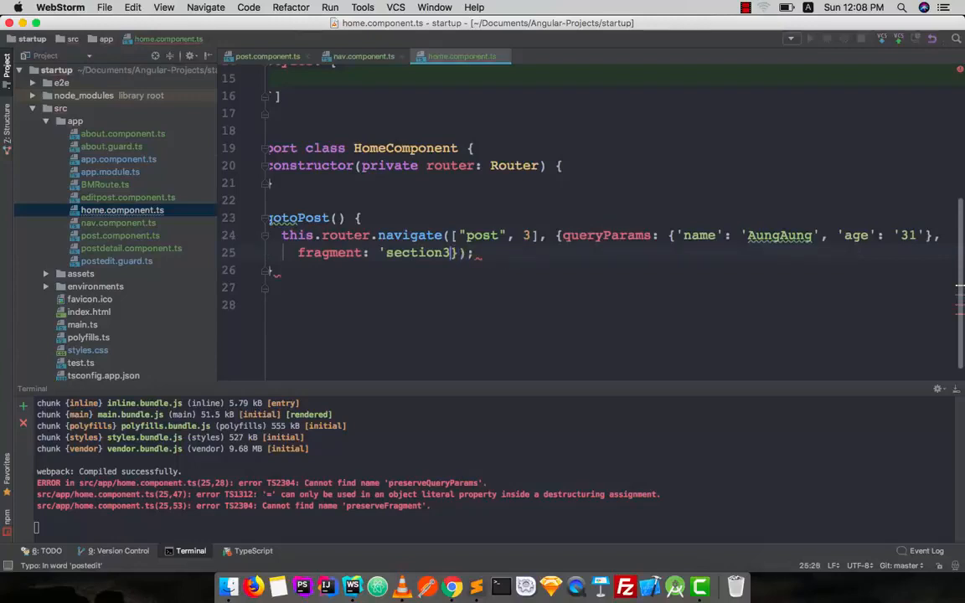
text(')
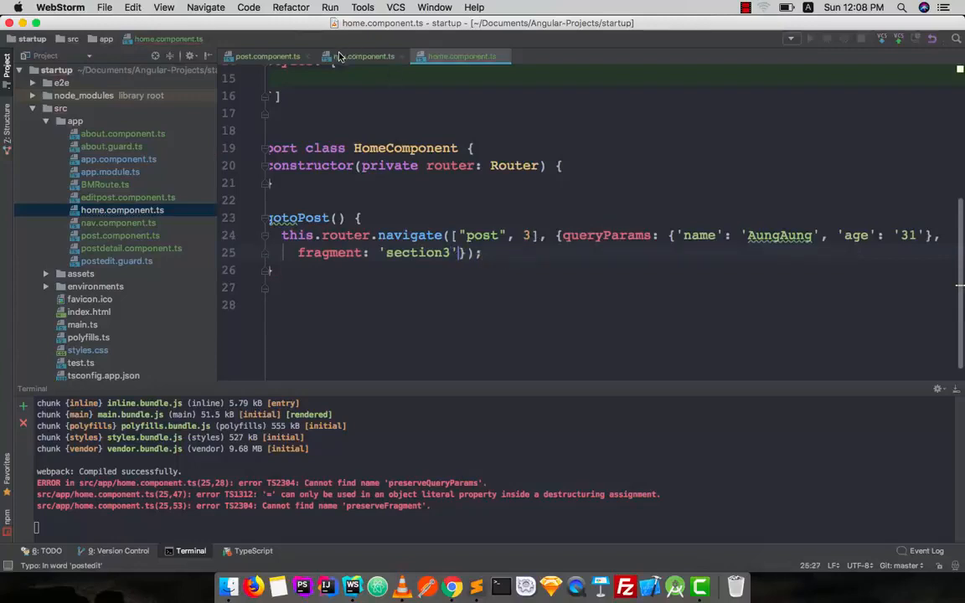
Open nav.component.ts at the About link's path and switch to Chrome to test
click(356, 56)
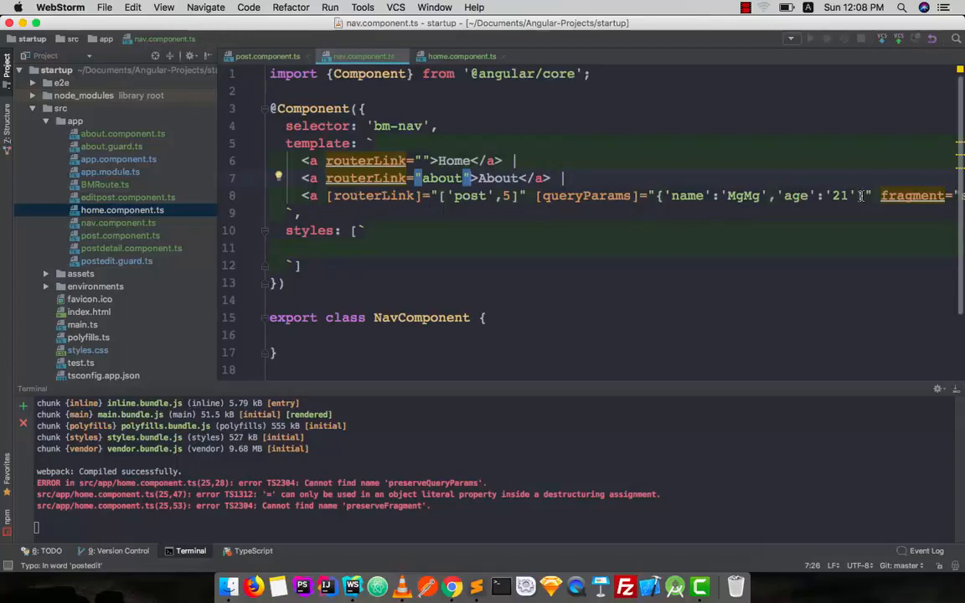
scroll(670, 193, right, 3)
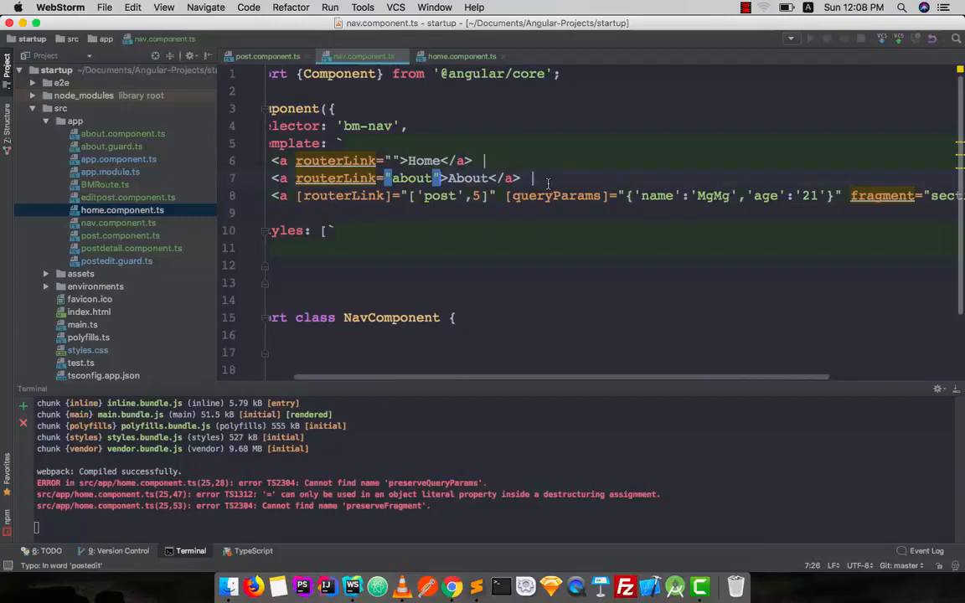
click(434, 178)
key(super+Tab)
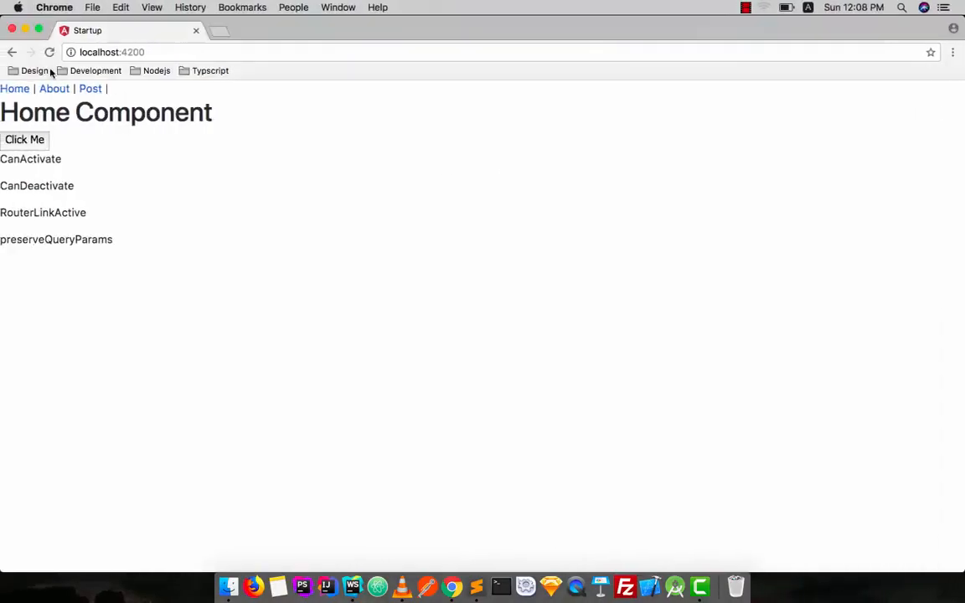
Use Click Me to reach post 3, then go to About, confirming the 'Are you Sure?' prompt
click(26, 134)
click(24, 139)
click(50, 91)
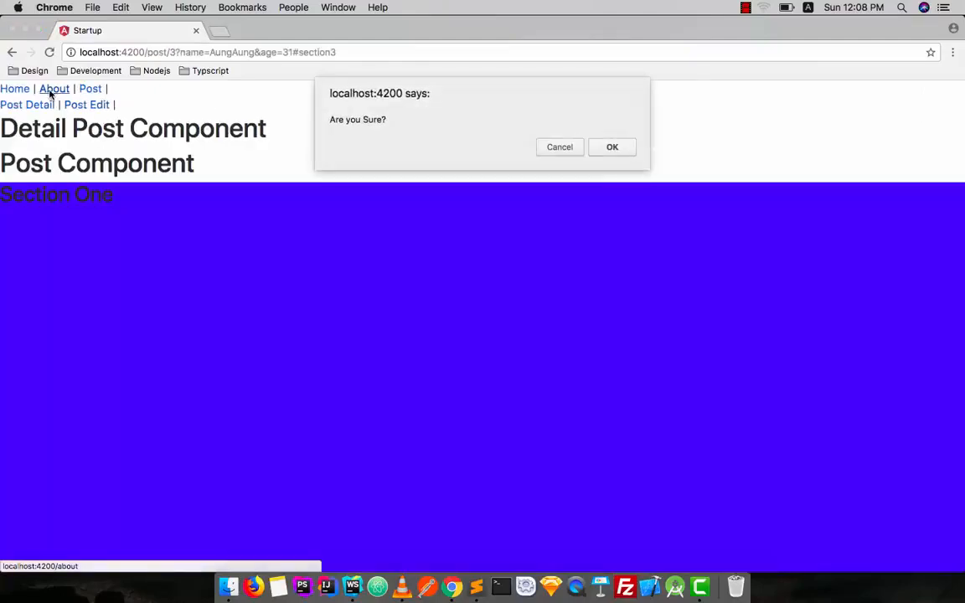
click(620, 146)
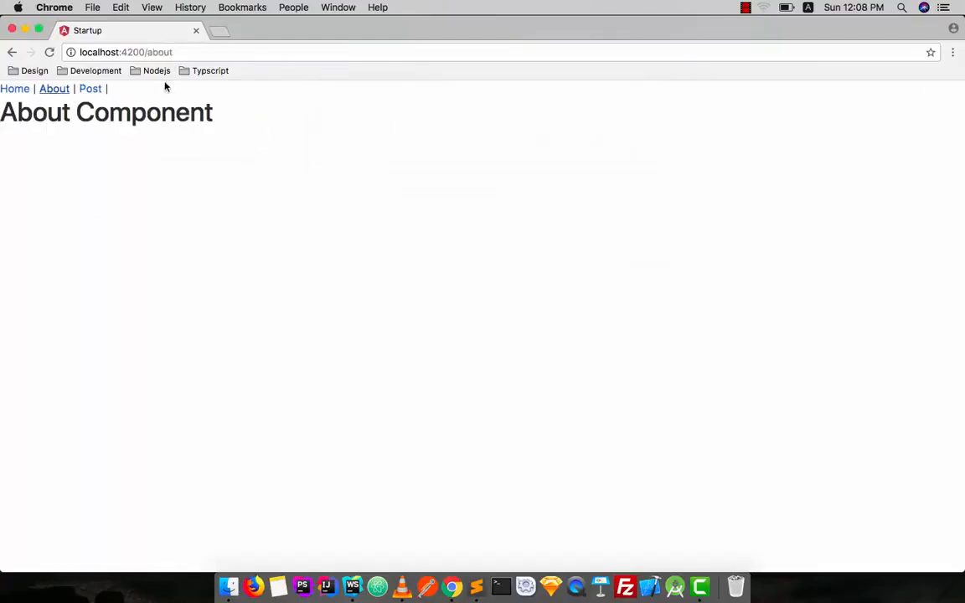
key(ctrl+Right)
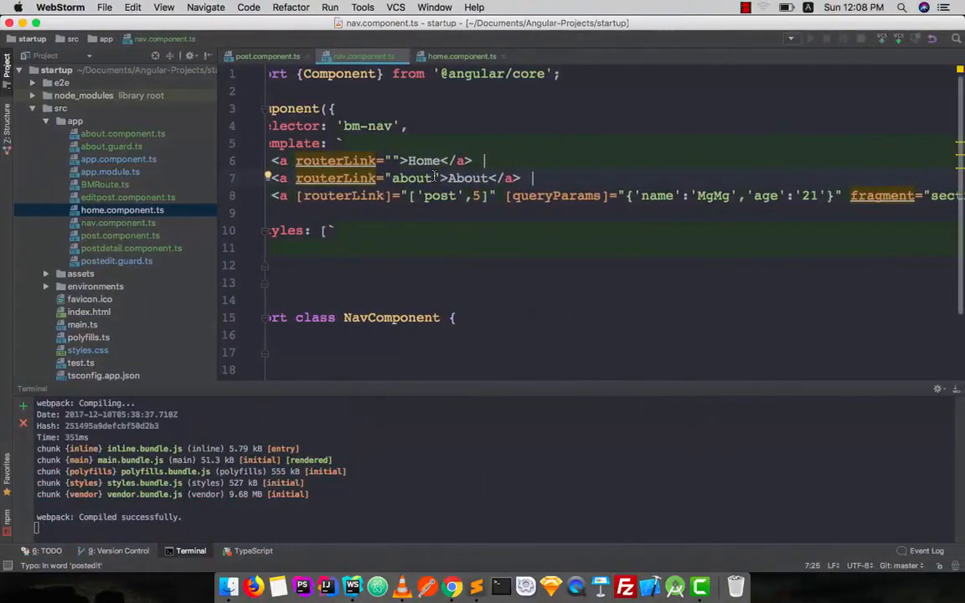
Add [routerLinkActive]="active" to the Home link, checking the app in Chrome along the way
click(443, 177)
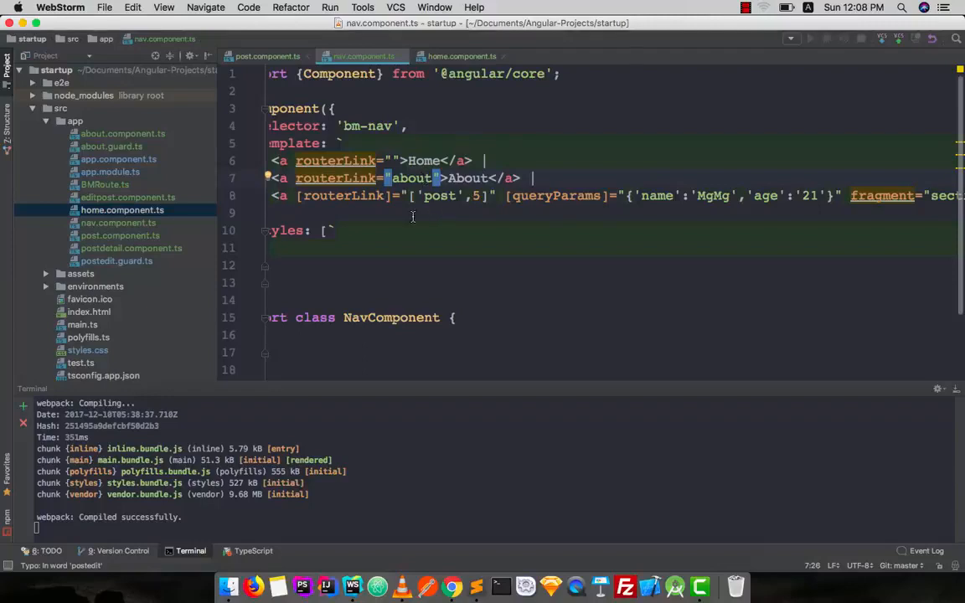
click(400, 160)
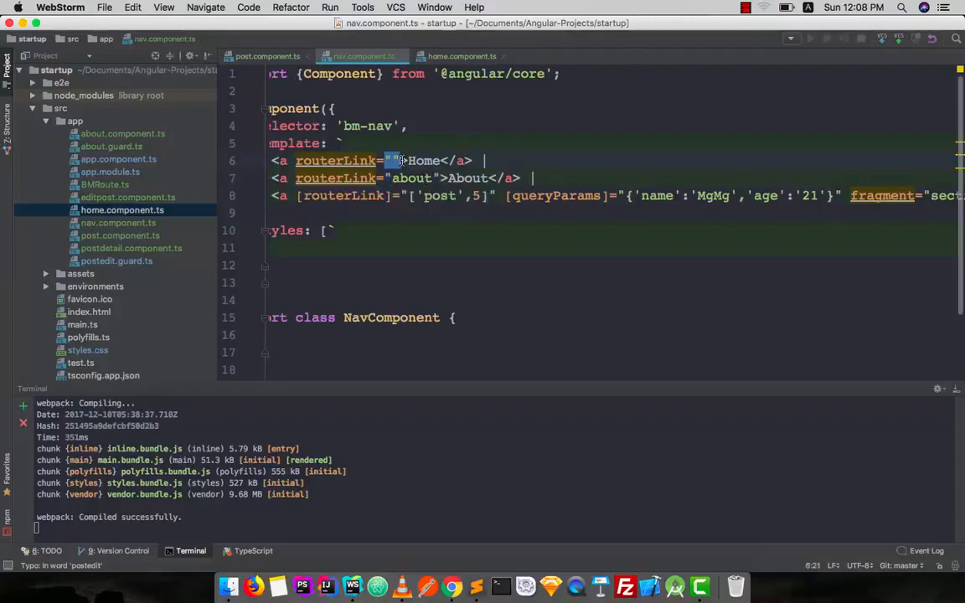
text([])
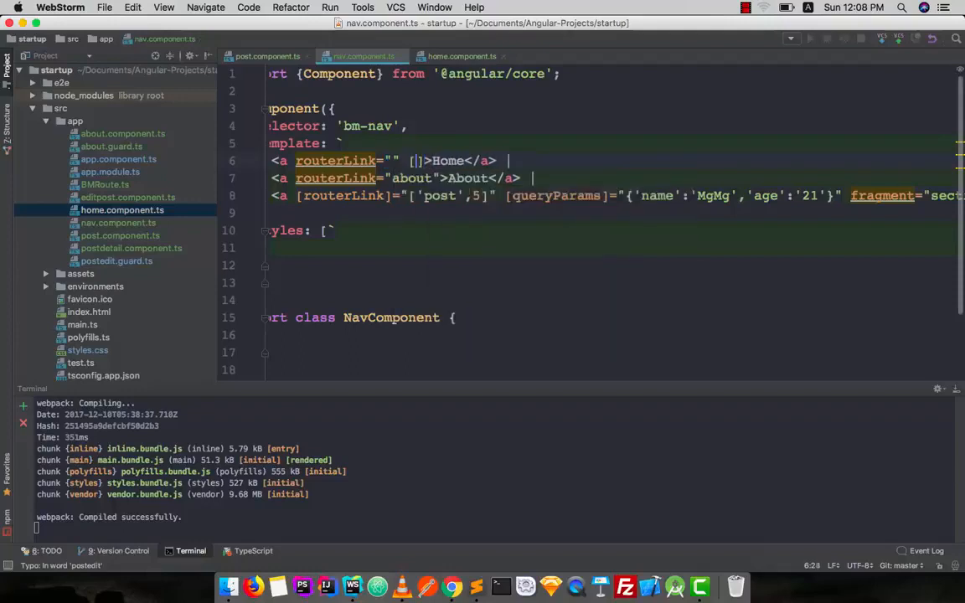
text(routerLi)
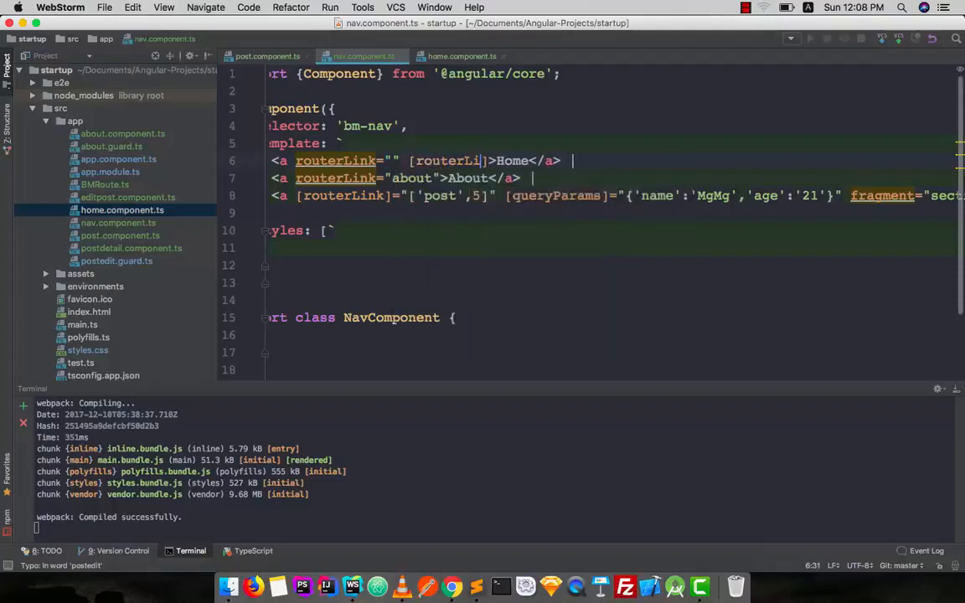
text(nkActivate)
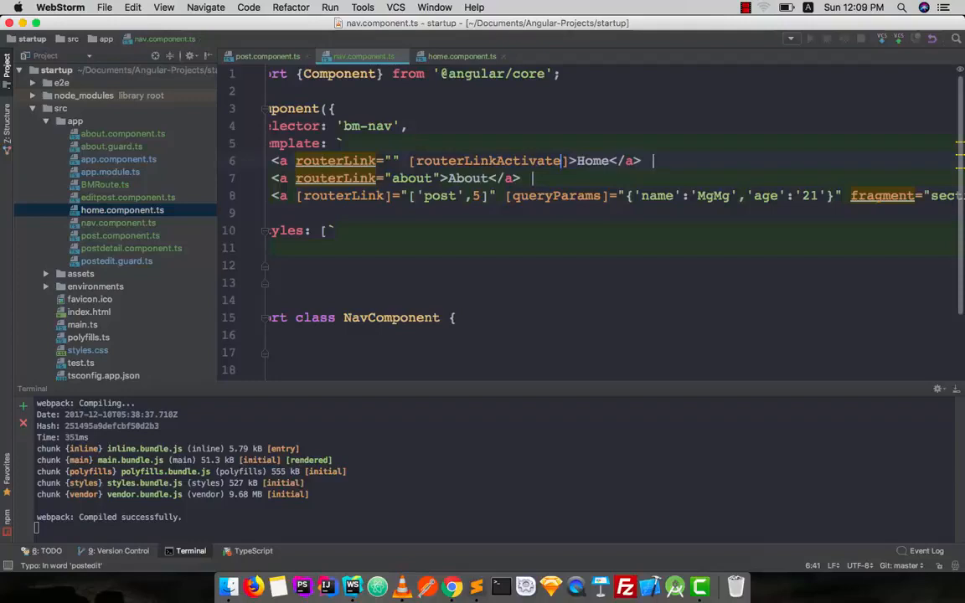
key(BackSpace)
key(BackSpace)
key(BackSpace)
text(e])
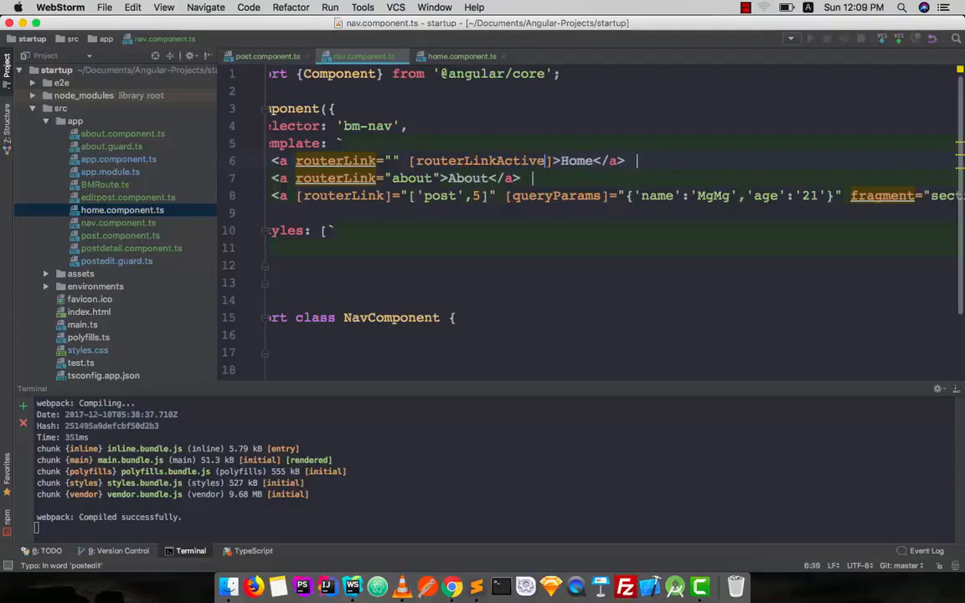
text(="true)
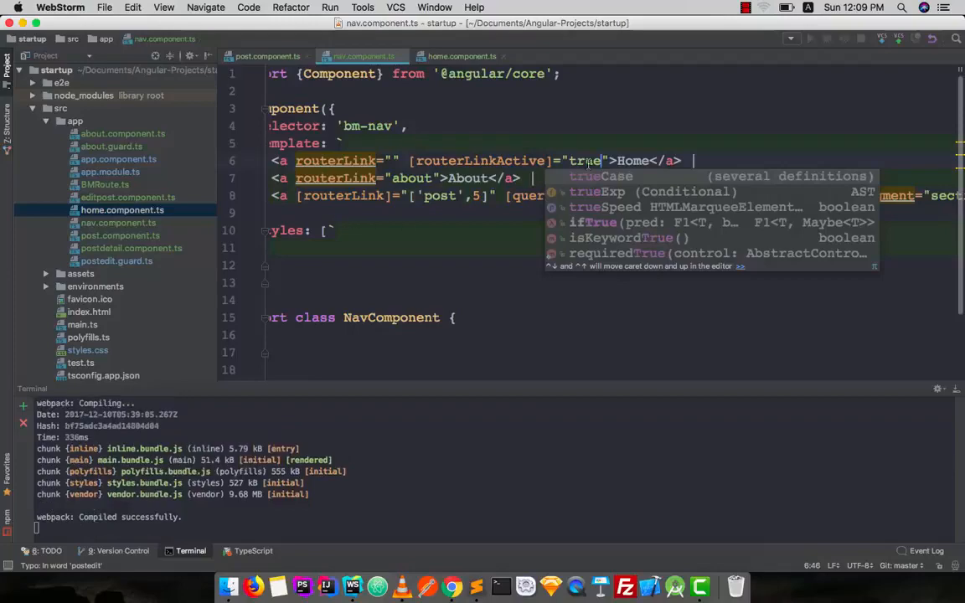
key(Escape)
key(super+Tab)
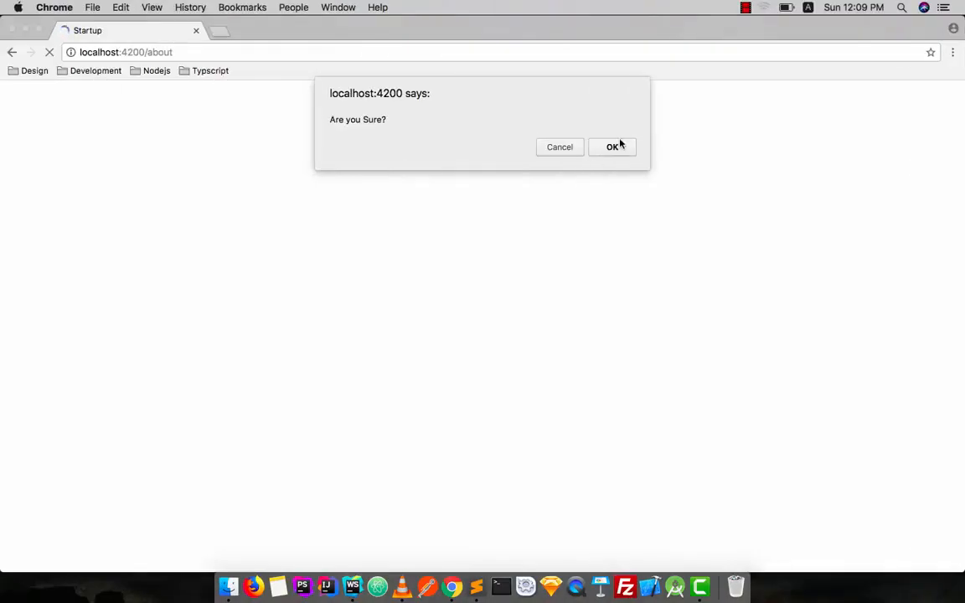
click(614, 147)
key(super+Tab)
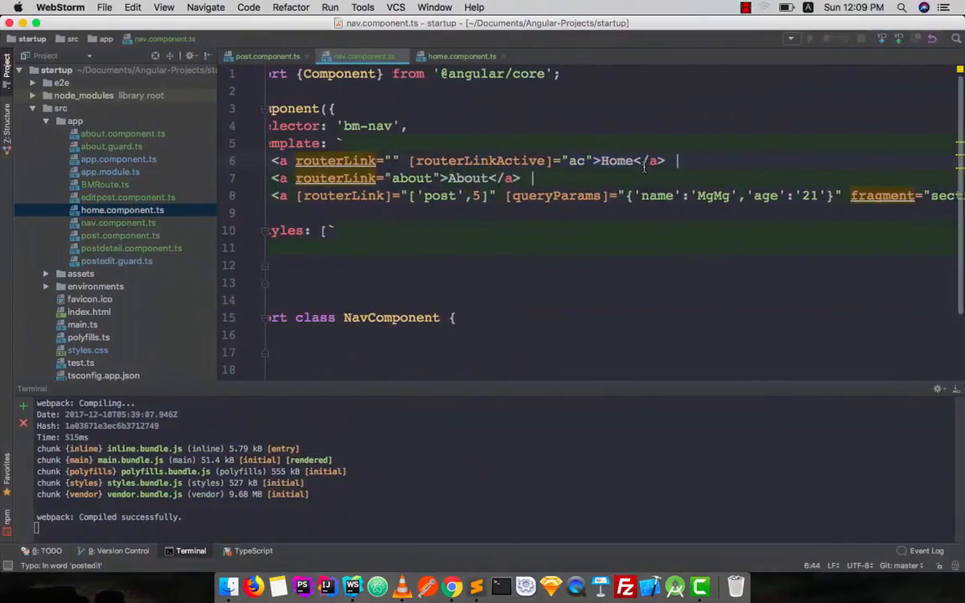
text(tive)
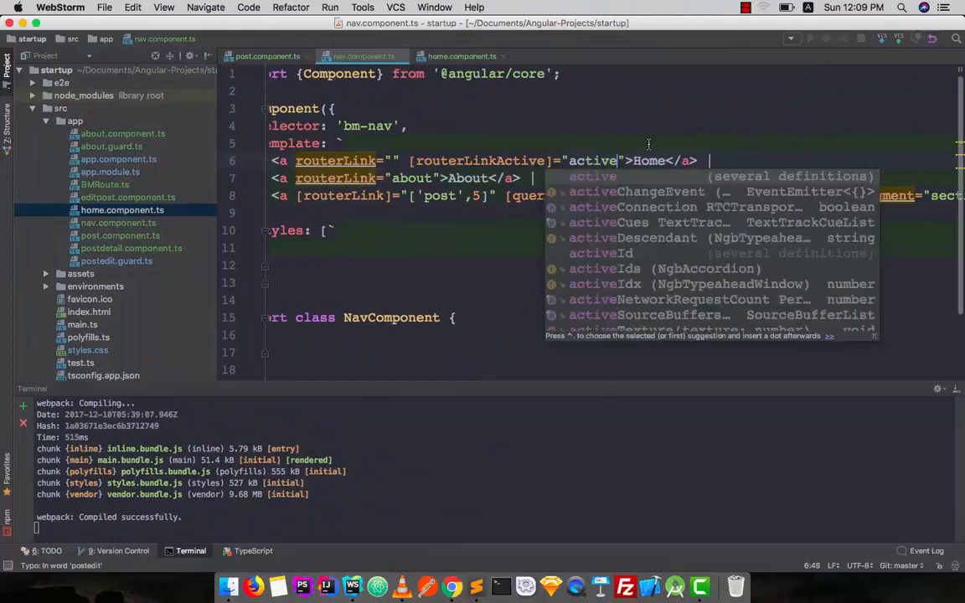
click(634, 149)
Copy the routerLinkActive binding from Home and paste it into the About link
drag(625, 160, 409, 161)
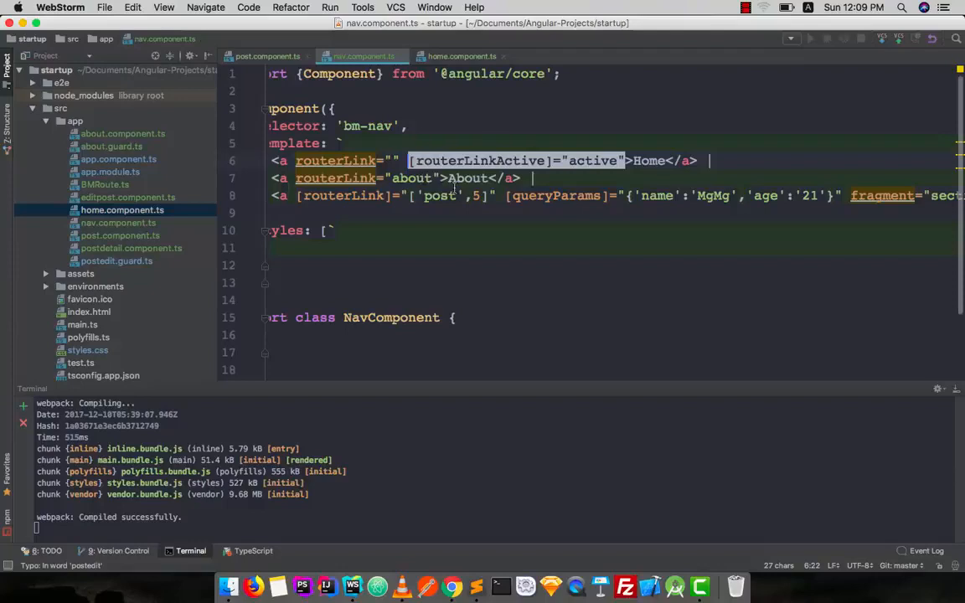
key(super+c)
click(442, 177)
key(super+v)
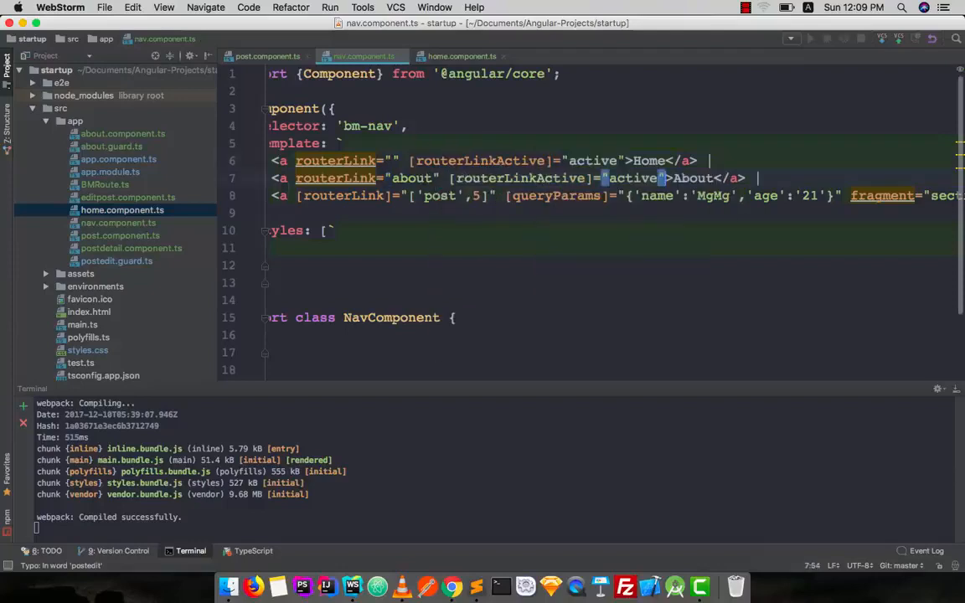
Break the Post link onto two lines and paste the routerLinkActive binding into it
click(207, 55)
click(674, 196)
key(Return)
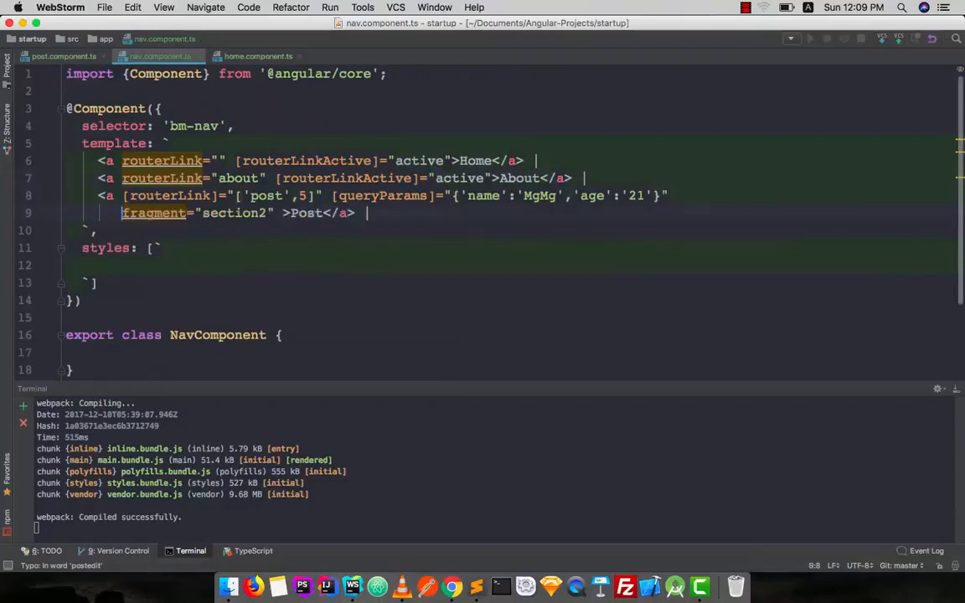
click(285, 212)
key(super+v)
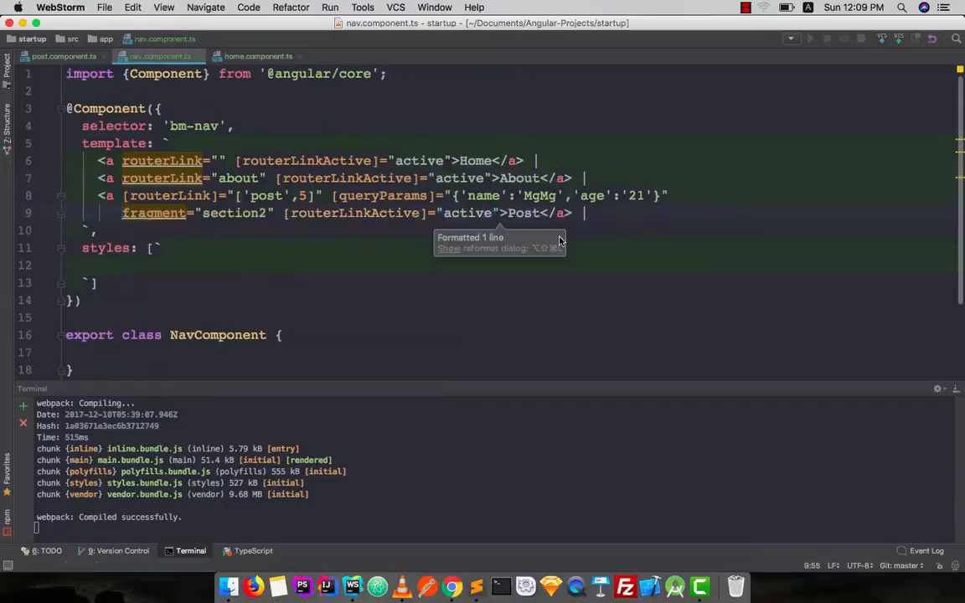
double_click(406, 160)
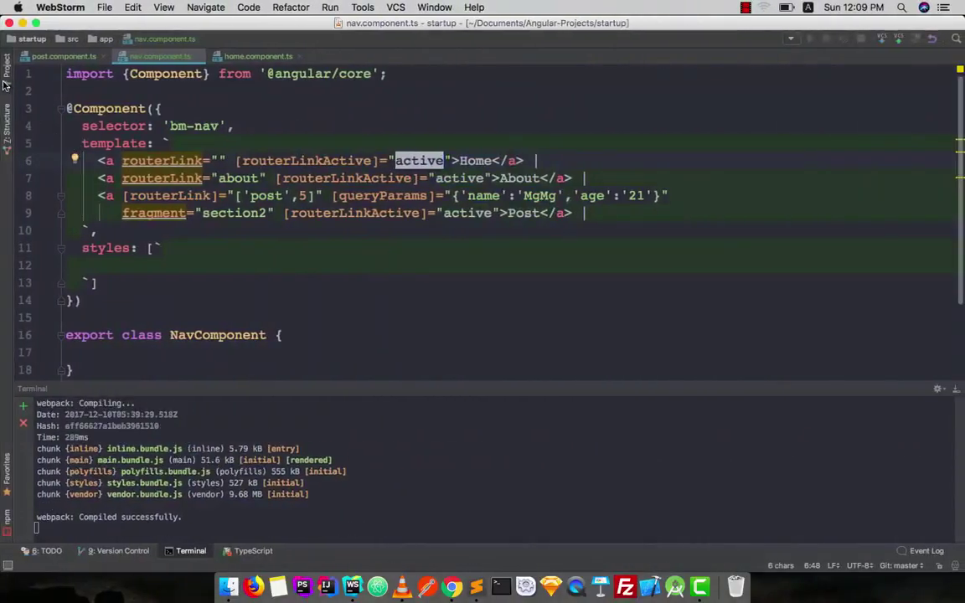
click(2, 84)
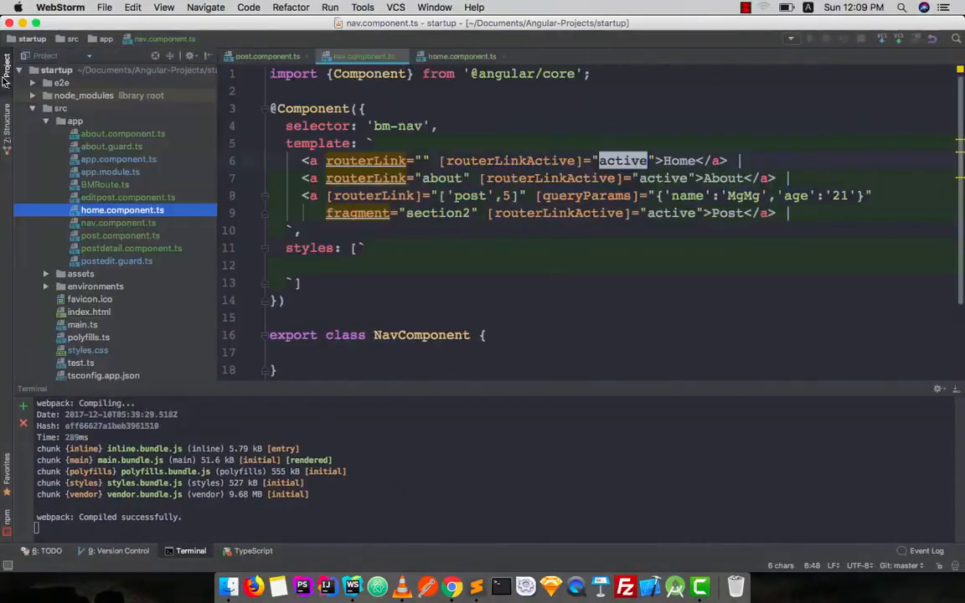
key(ctrl+Right)
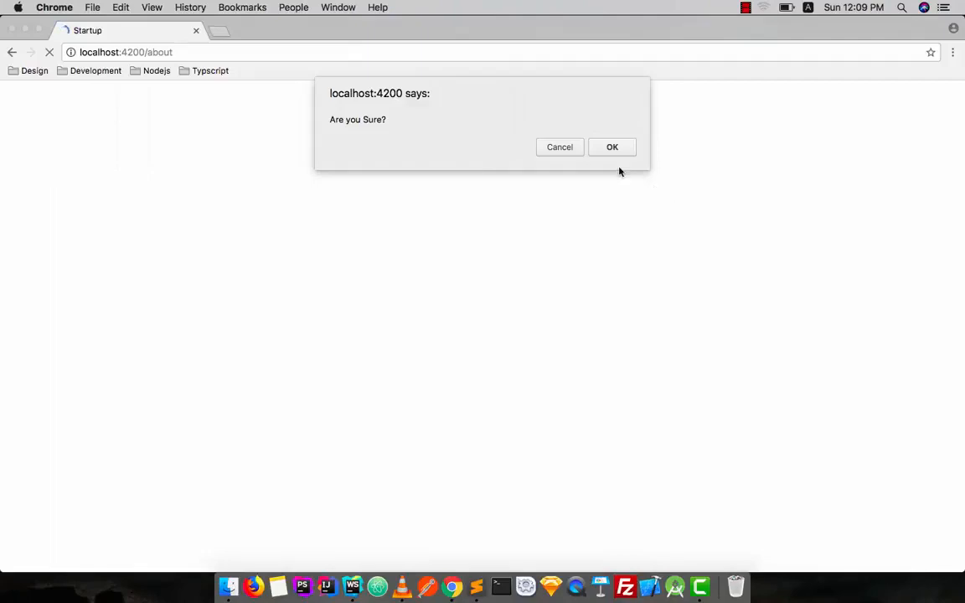
click(612, 147)
key(ctrl+Left)
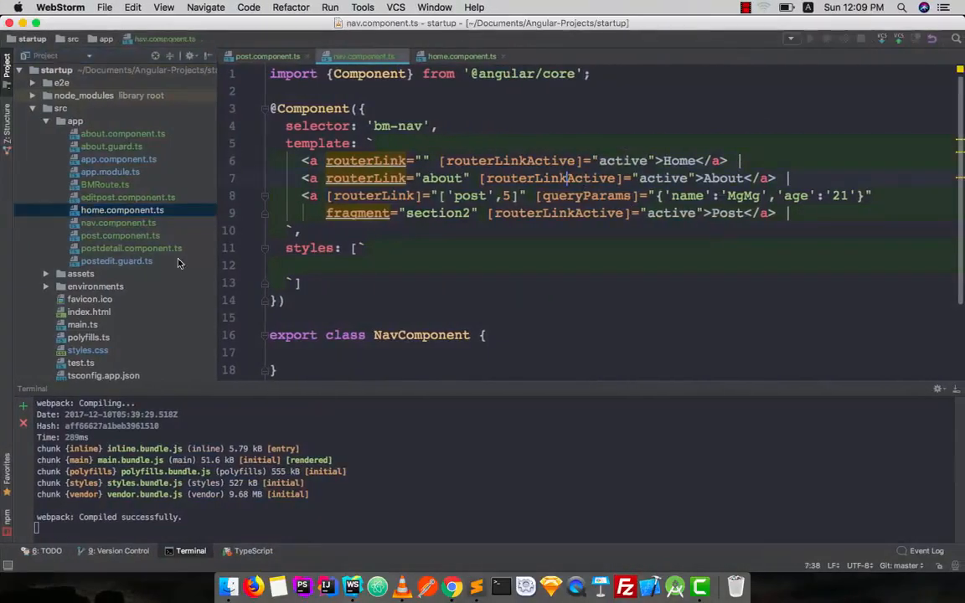
scroll(109, 293, down, 5)
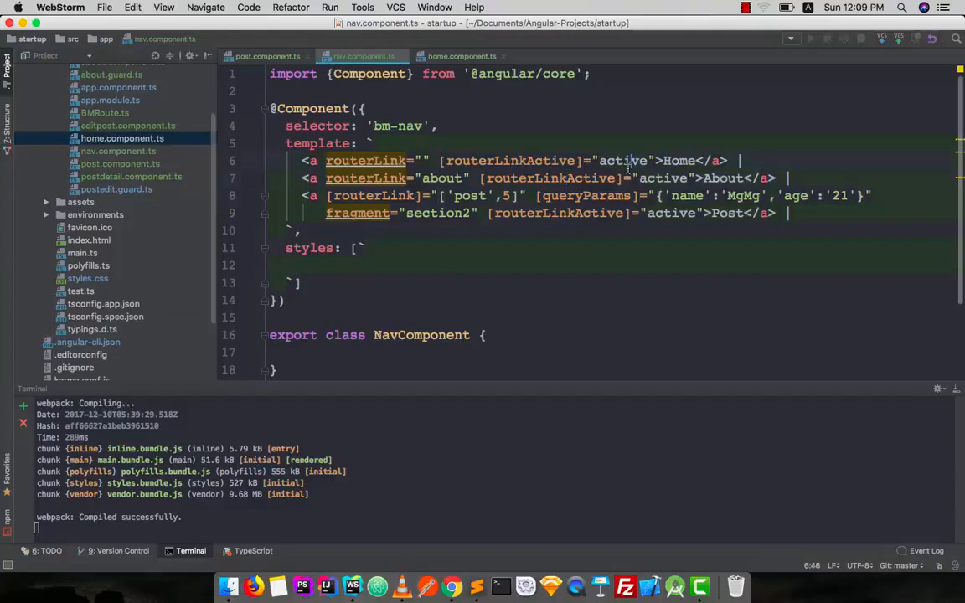
double_click(626, 161)
In styles.css add an .active rule with background: blue
click(92, 281)
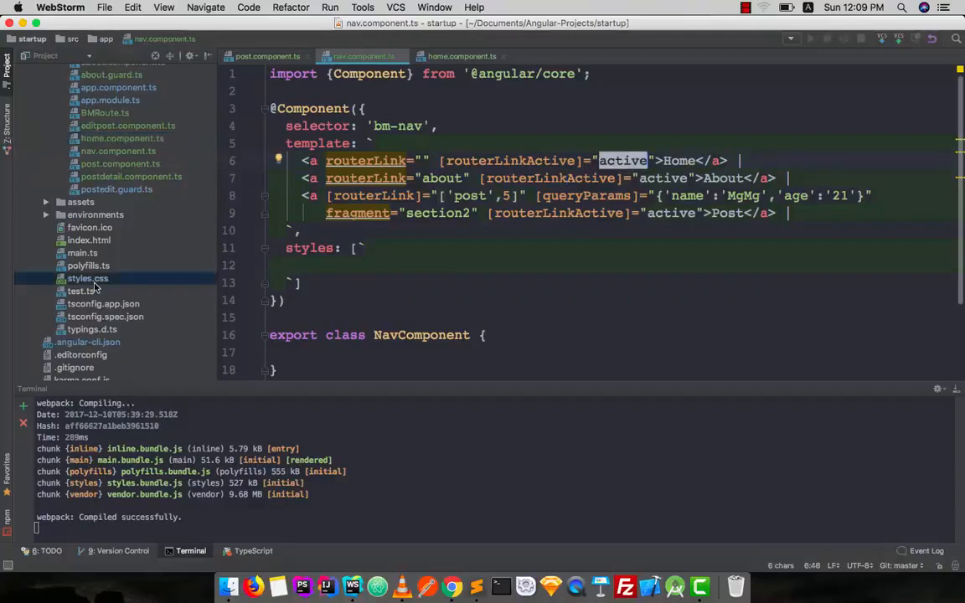
double_click(92, 280)
text(.ac)
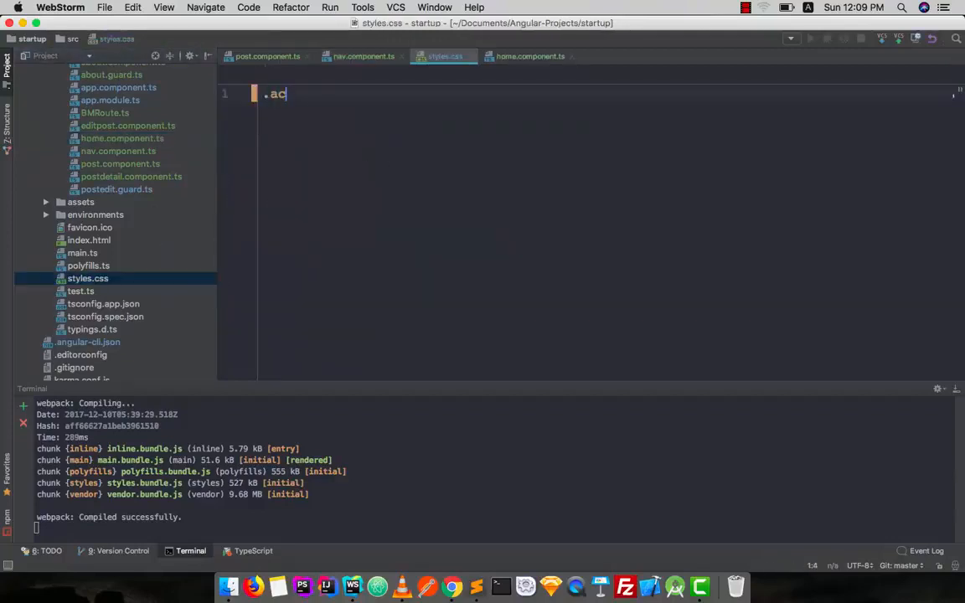
text(tivt)
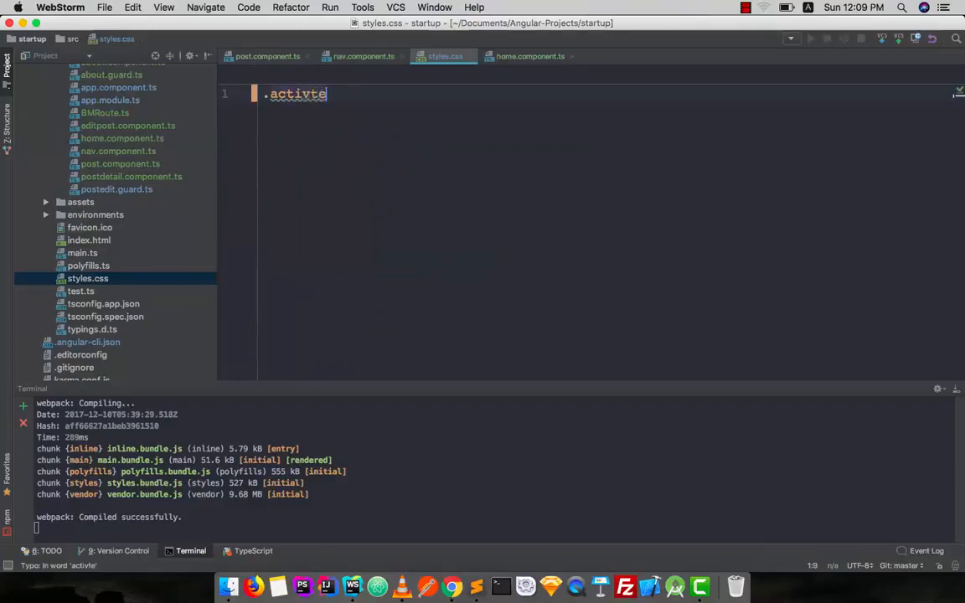
key(BackSpace)
text(e{)
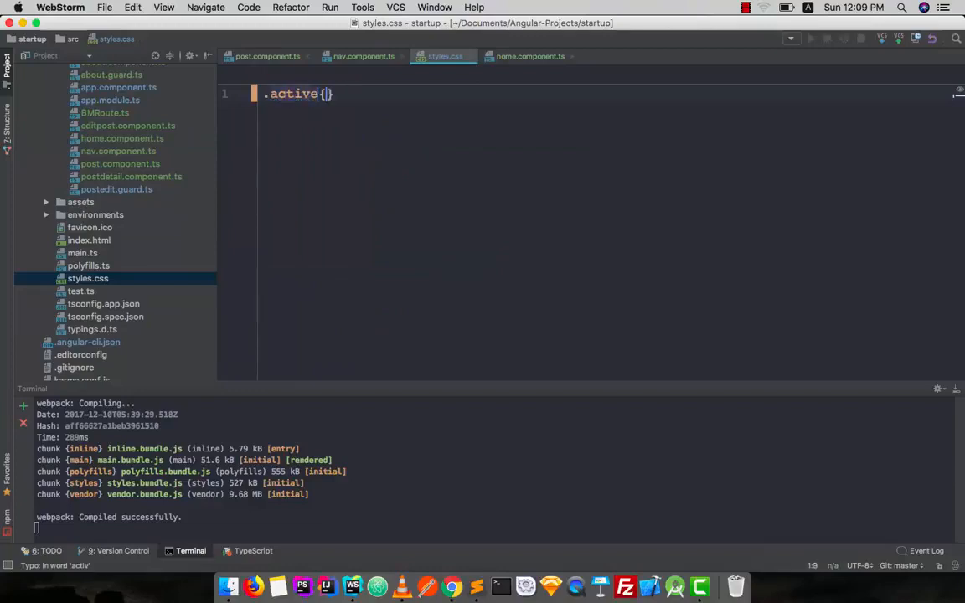
key(Return)
text(bg)
key(Tab)
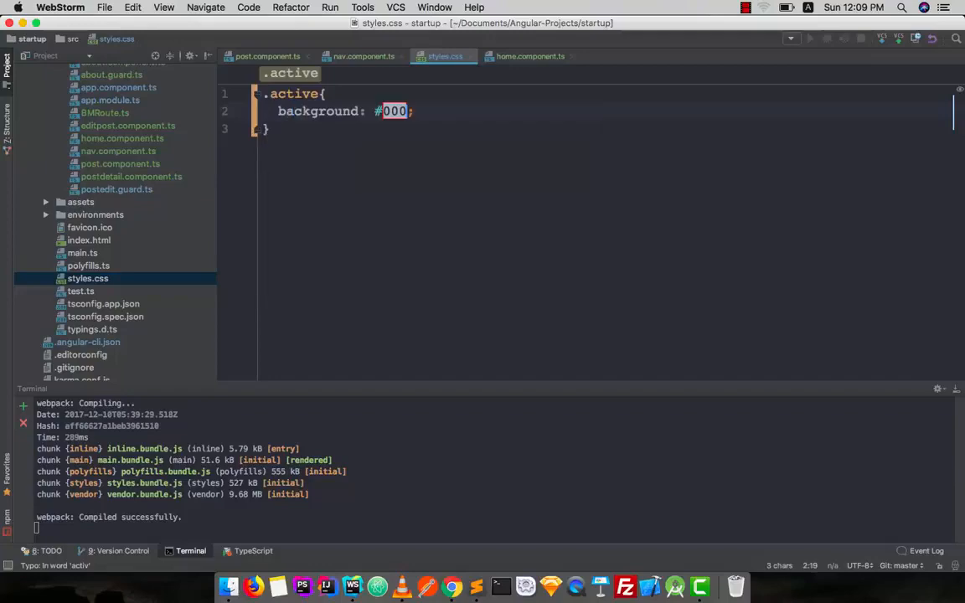
text(bl)
key(BackSpace)
key(BackSpace)
key(BackSpace)
text(blu)
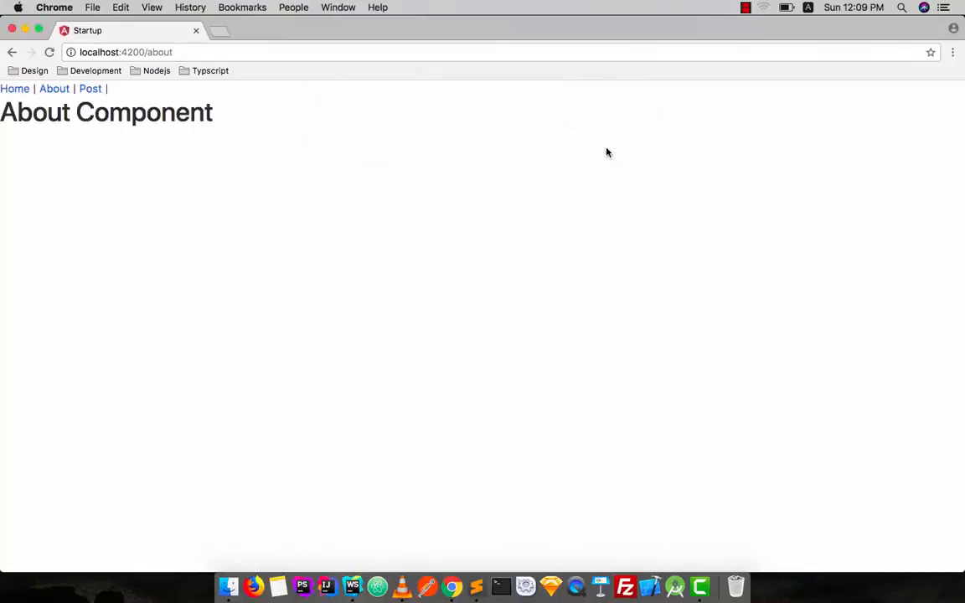
Visit Home then About, confirming the leave prompt, and return to nav.component.ts at the Home binding
click(15, 88)
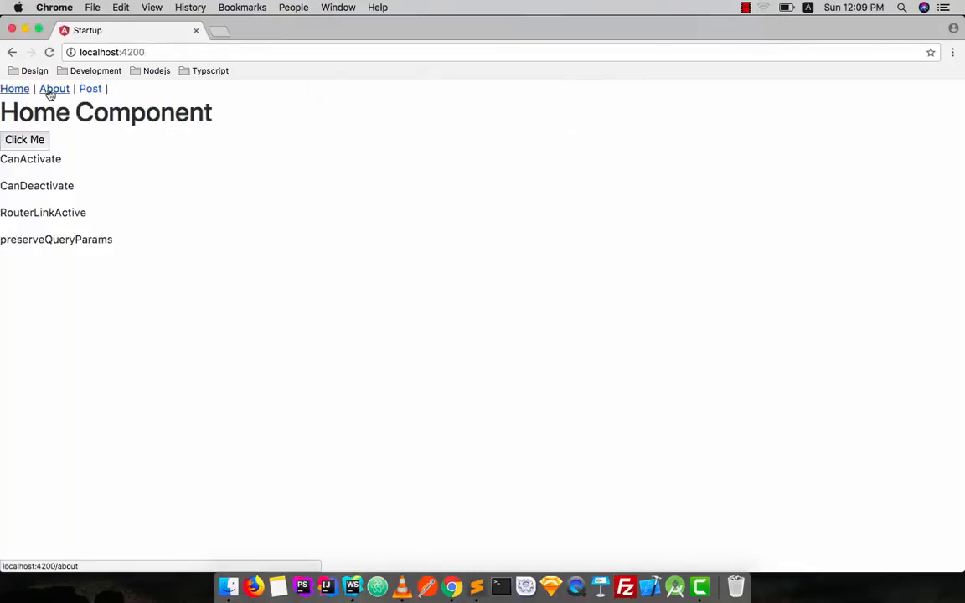
click(53, 89)
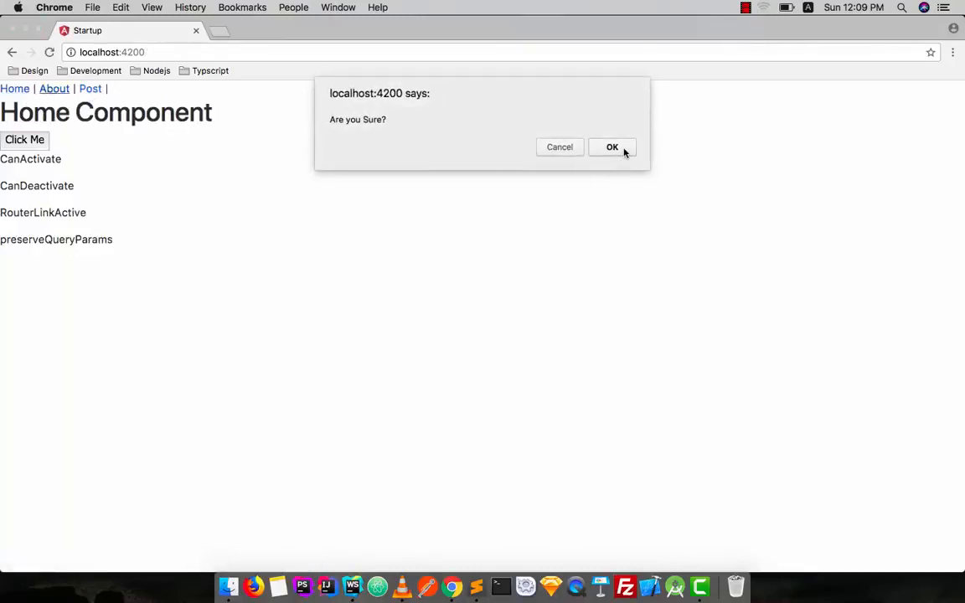
click(612, 147)
key(super+Tab)
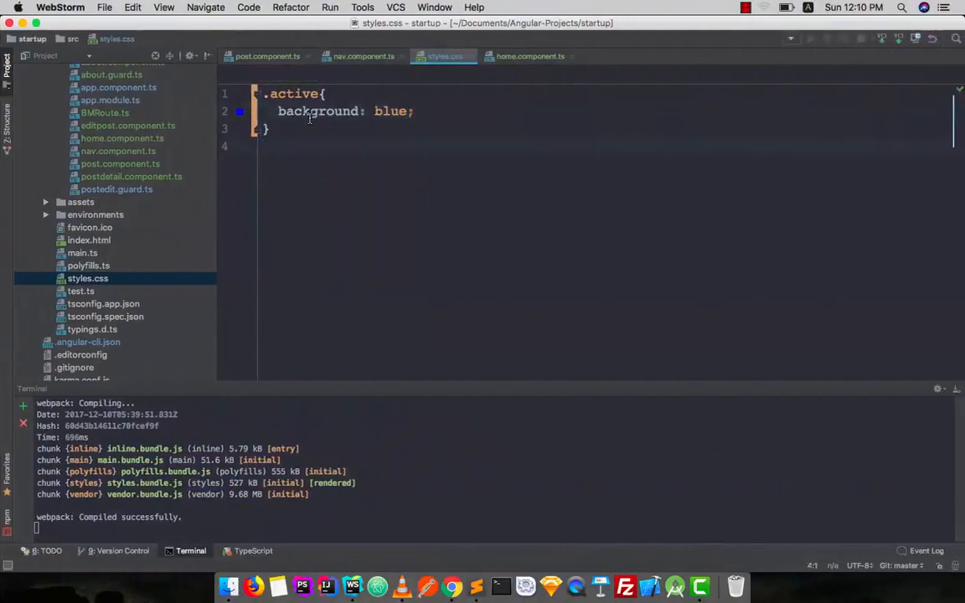
click(363, 56)
click(537, 244)
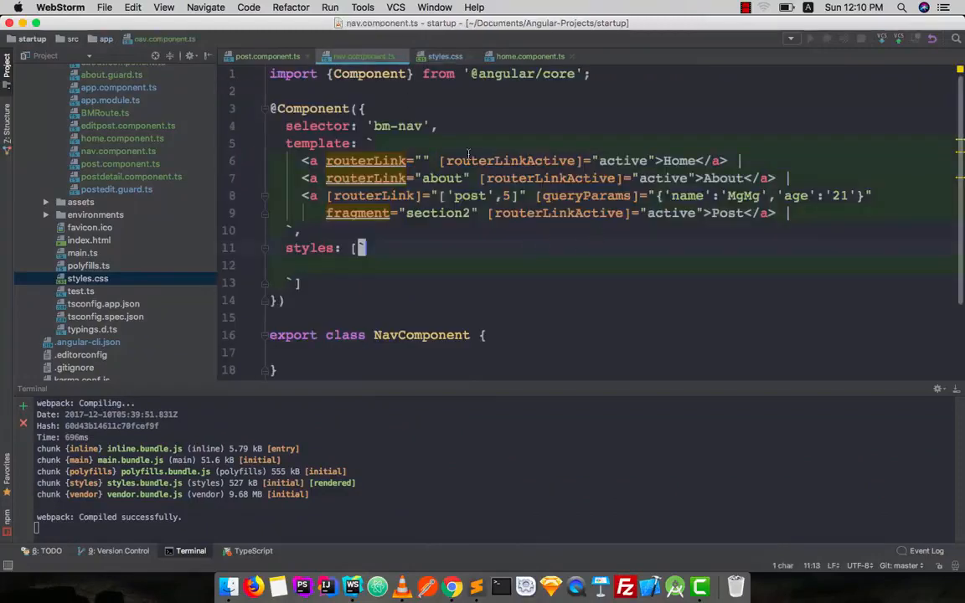
click(442, 160)
Remove the square brackets so Home and About use plain routerLinkActive="active"
key(BackSpace)
click(578, 160)
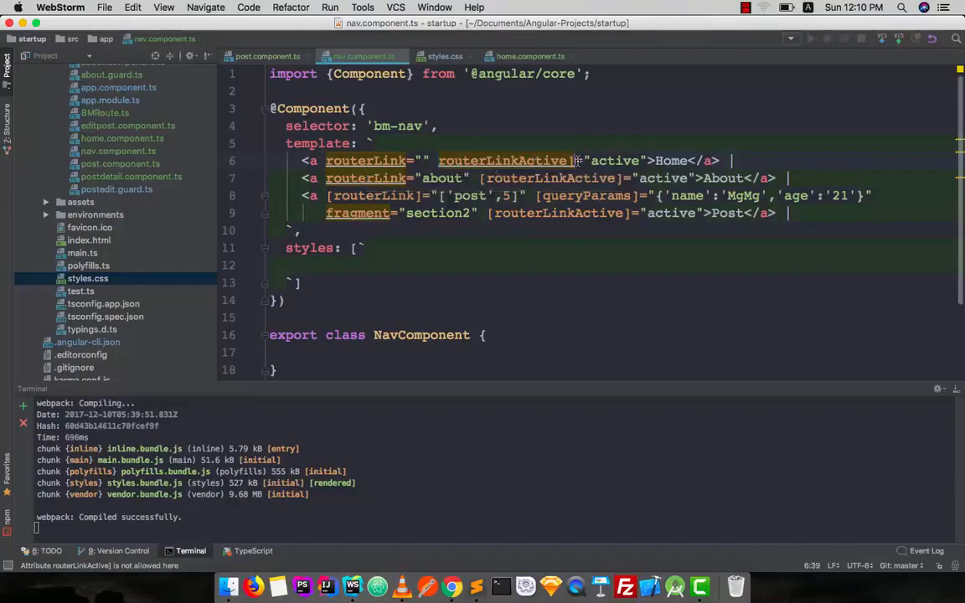
key(BackSpace)
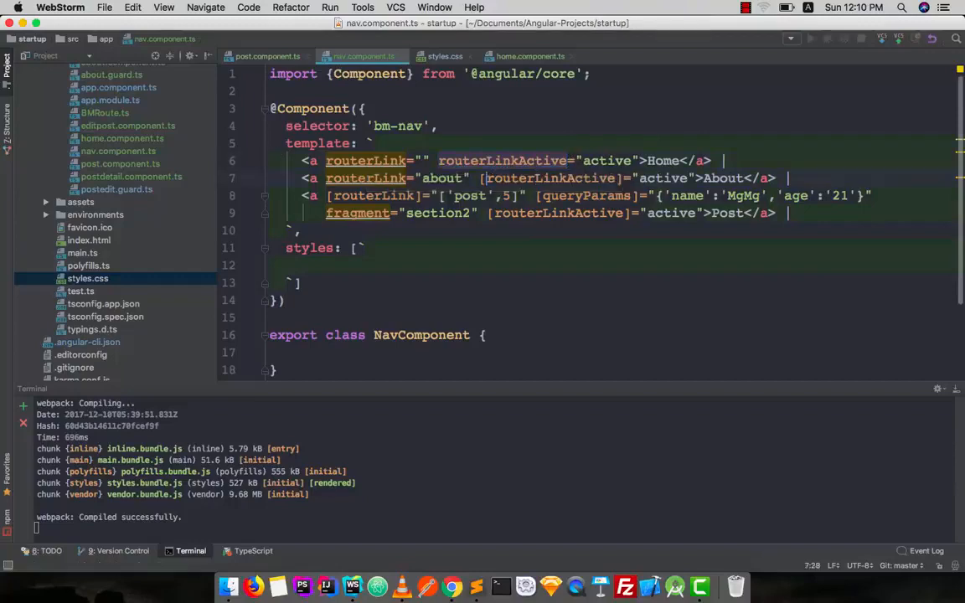
key(BackSpace)
click(617, 178)
key(BackSpace)
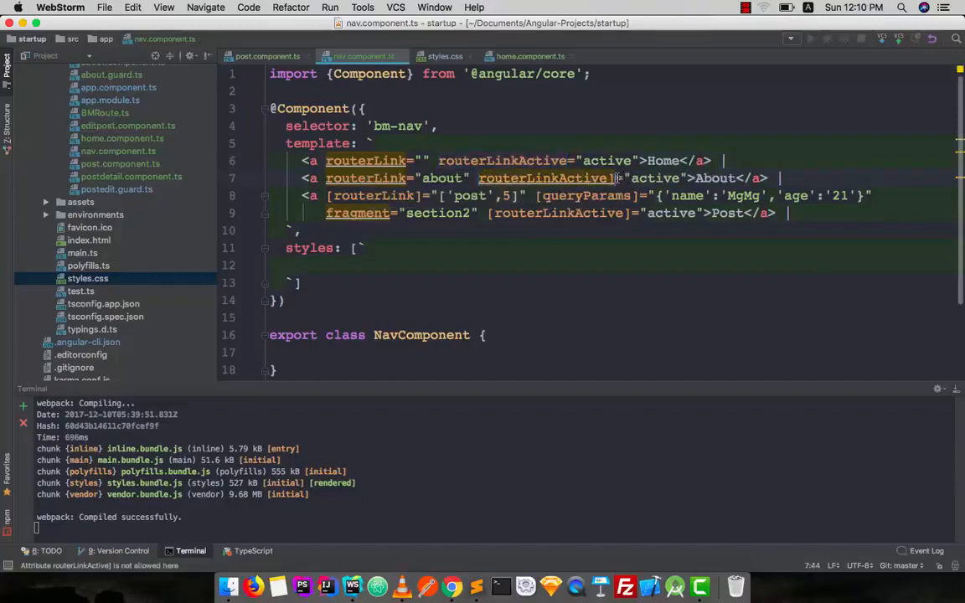
Undo an accidental unbracketing of queryParams, then start unbracketing the Post link's routerLinkActive
key(BackSpace)
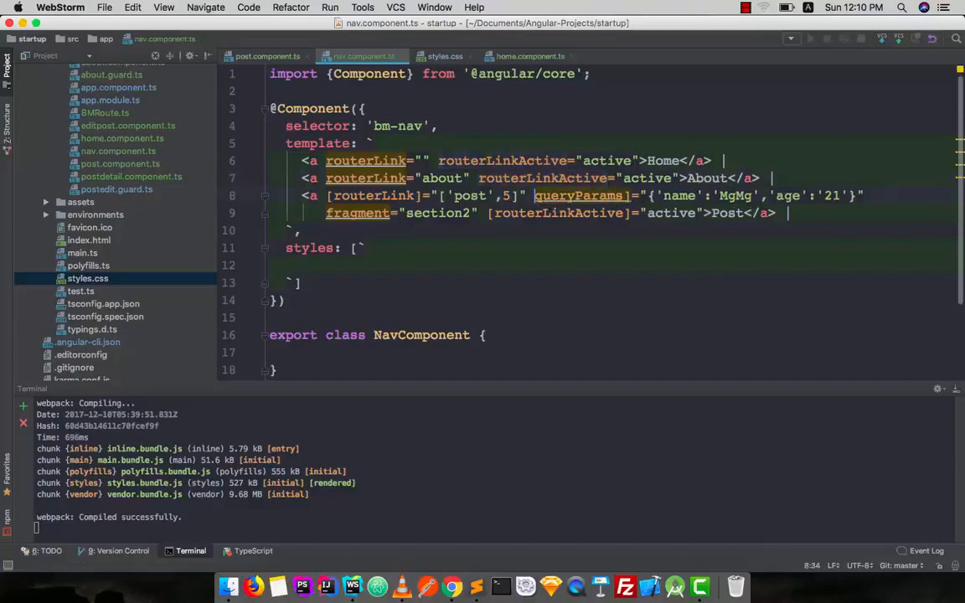
click(635, 195)
key(BackSpace)
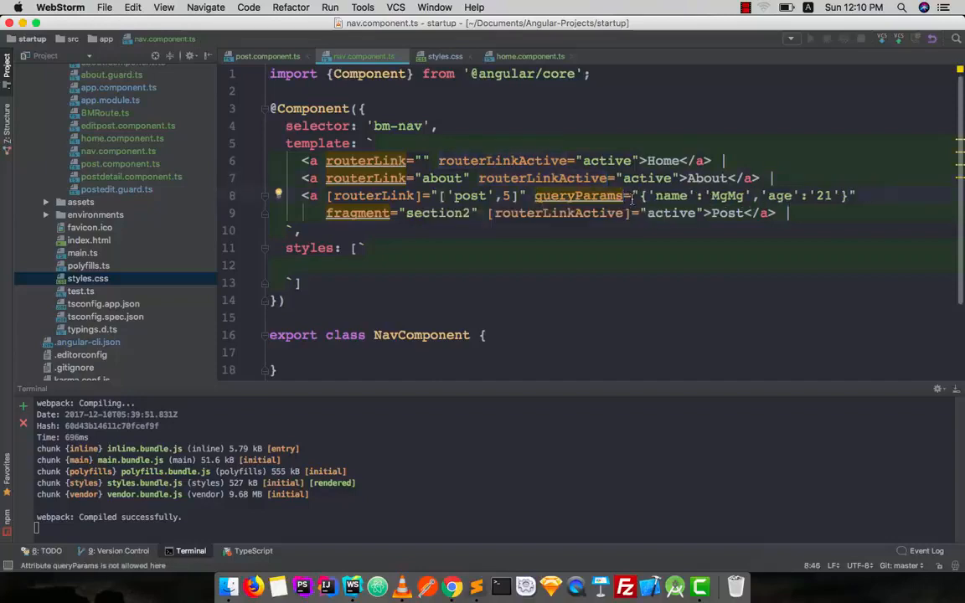
key(super+z)
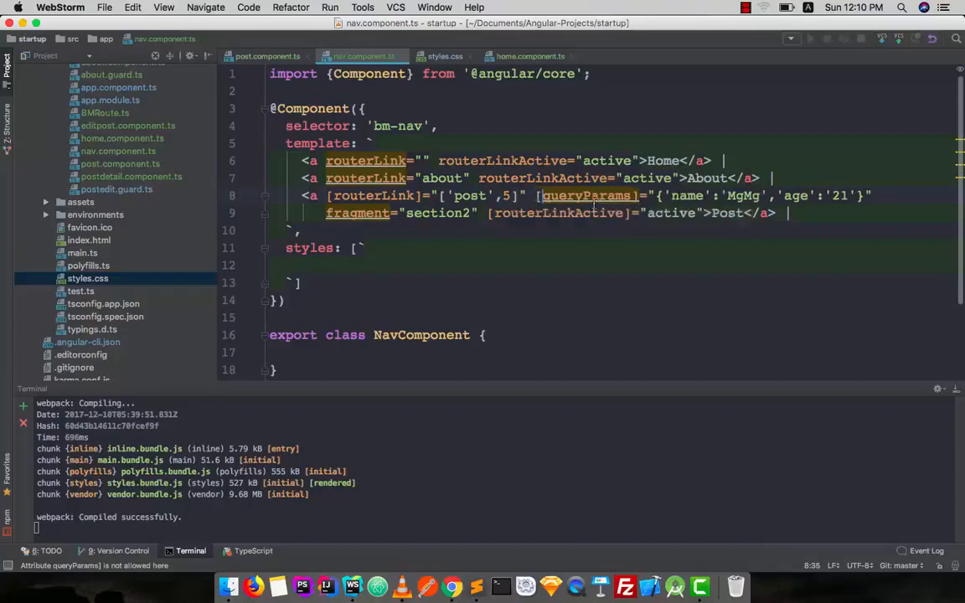
key(super+z)
click(495, 213)
key(BackSpace)
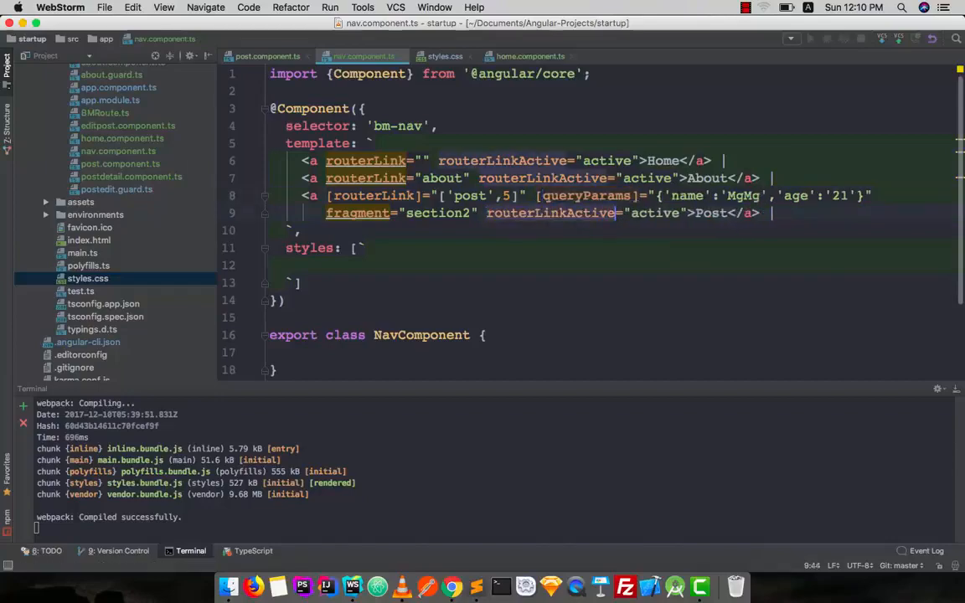
In Chrome, alternate between Post and About, confirming each leave prompt, to watch the active highlight
key(super+Tab)
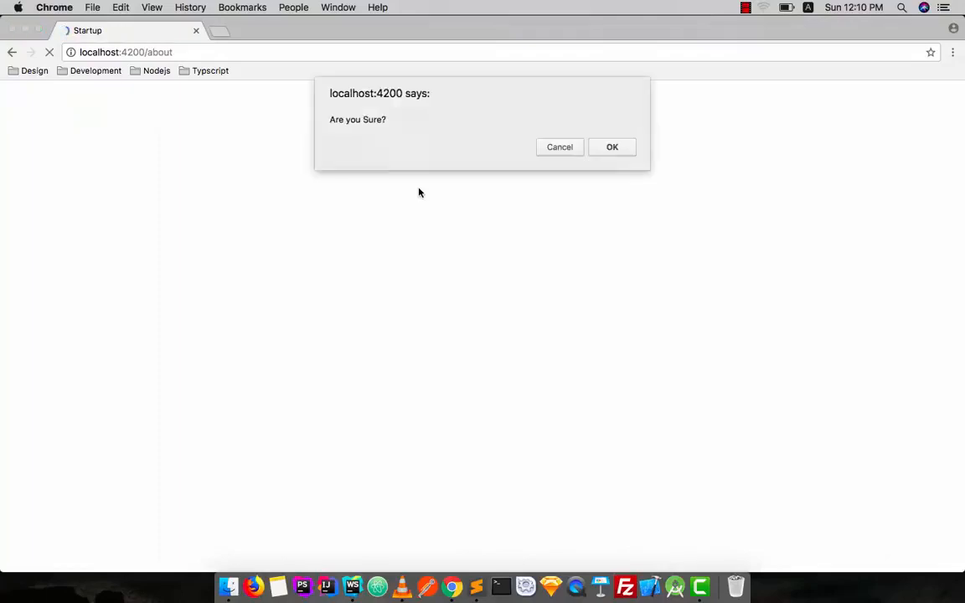
click(598, 147)
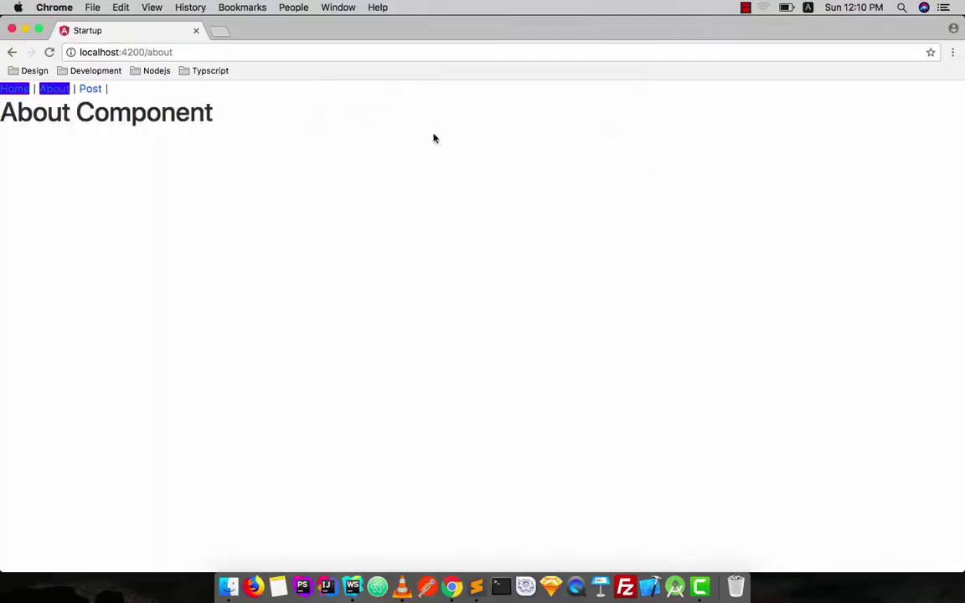
click(91, 89)
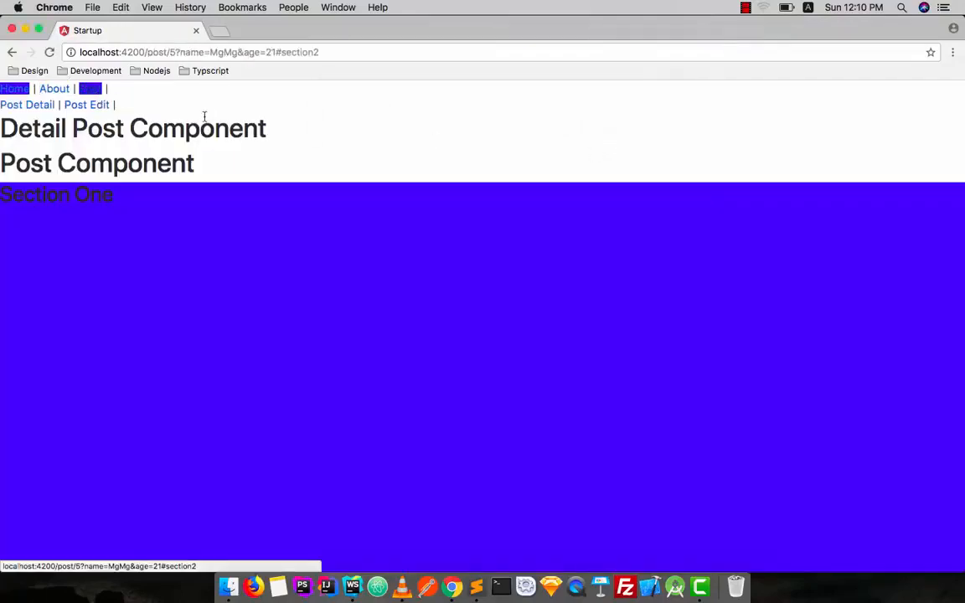
click(54, 88)
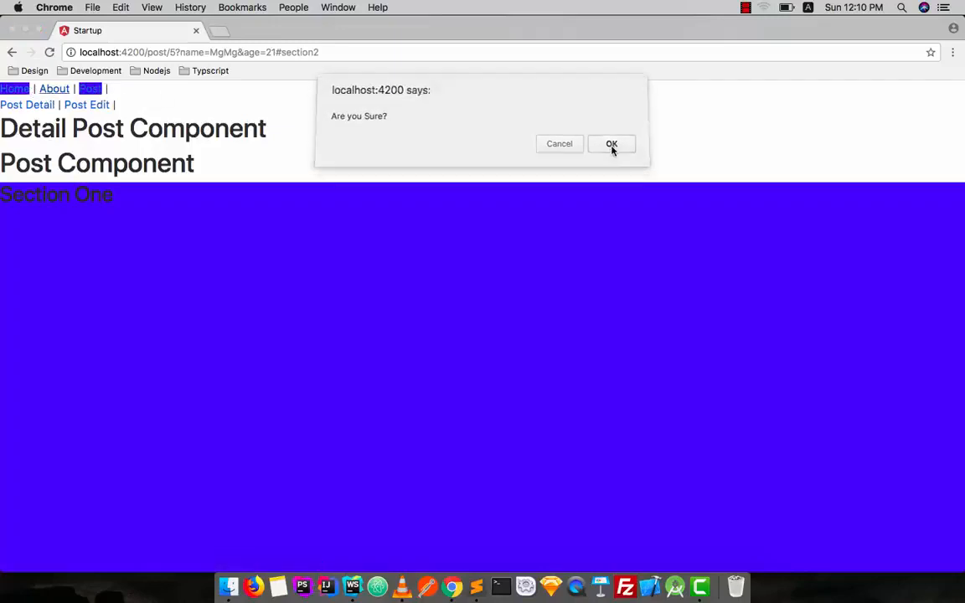
click(613, 147)
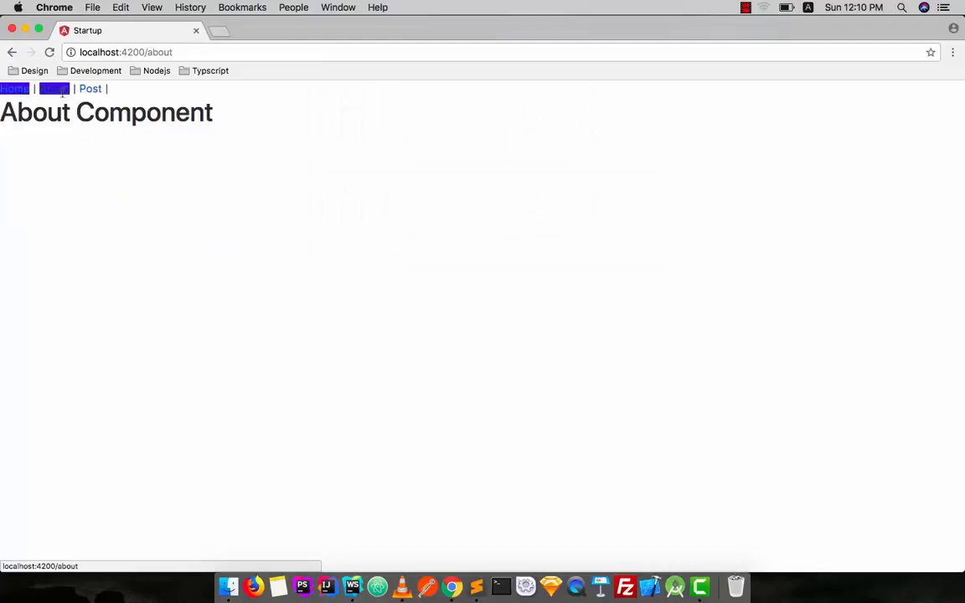
click(90, 88)
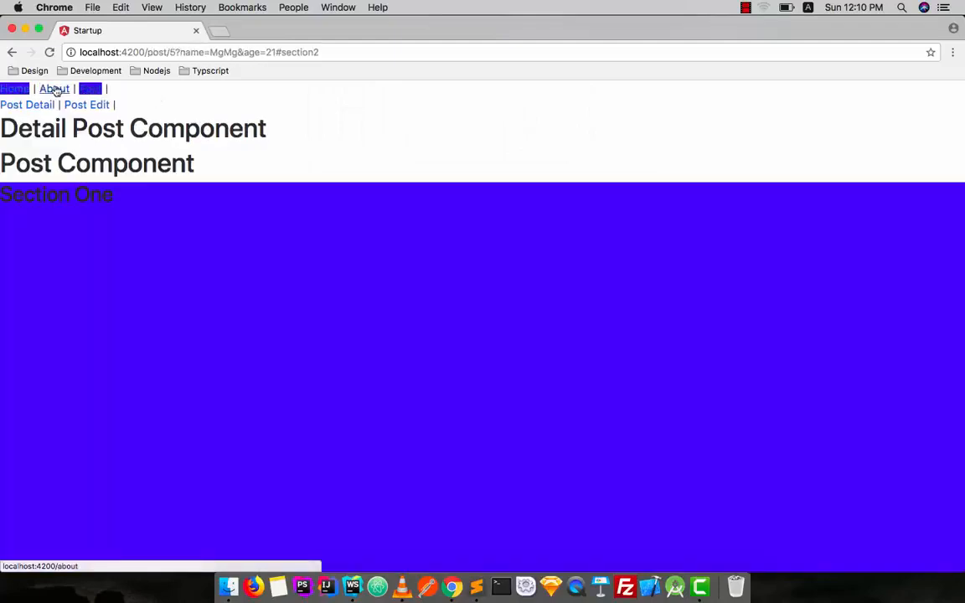
click(54, 88)
click(612, 146)
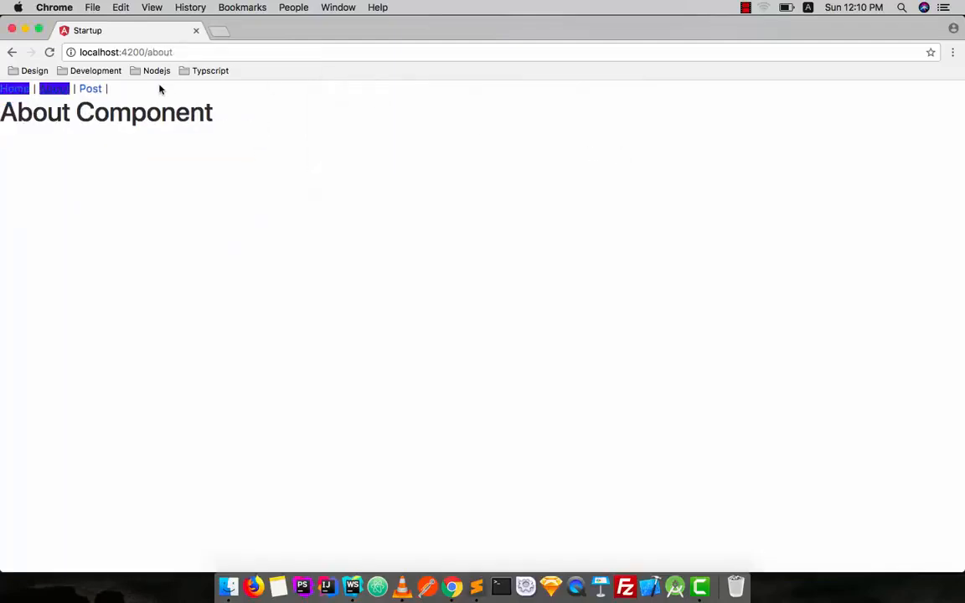
Repeat Post/About switches and open a post detail, noting Home stays highlighted alongside the current link
click(89, 89)
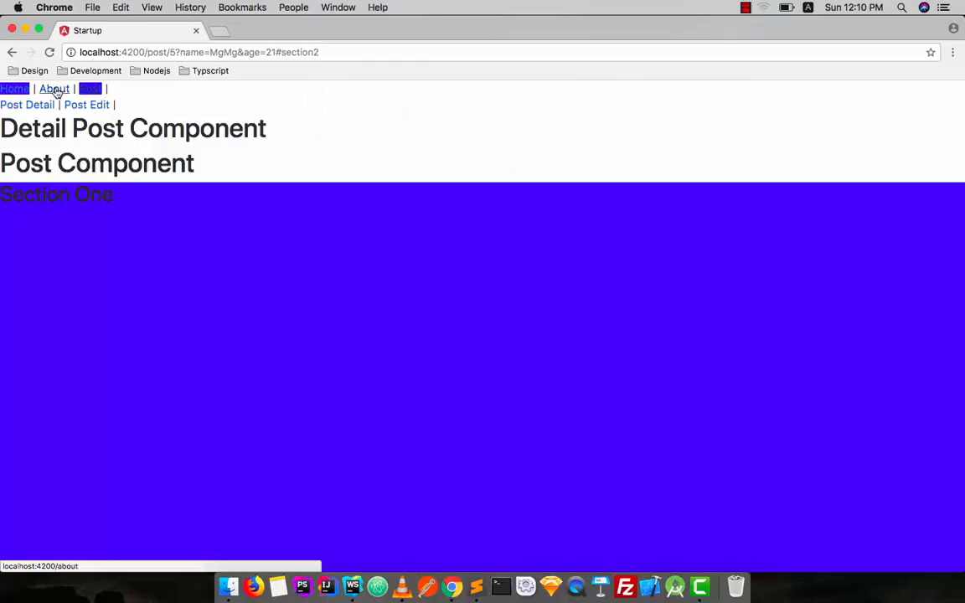
click(53, 89)
click(613, 147)
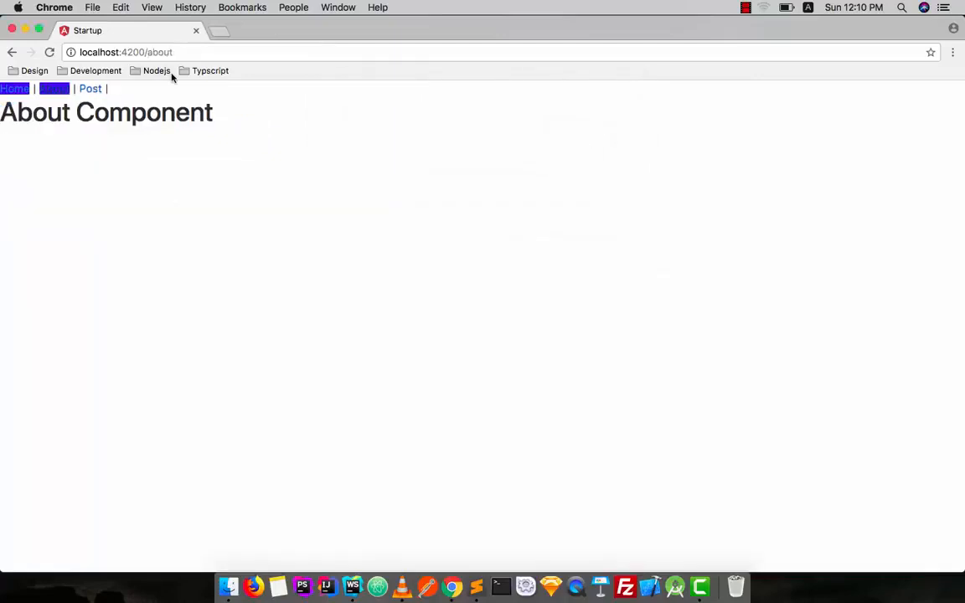
click(89, 89)
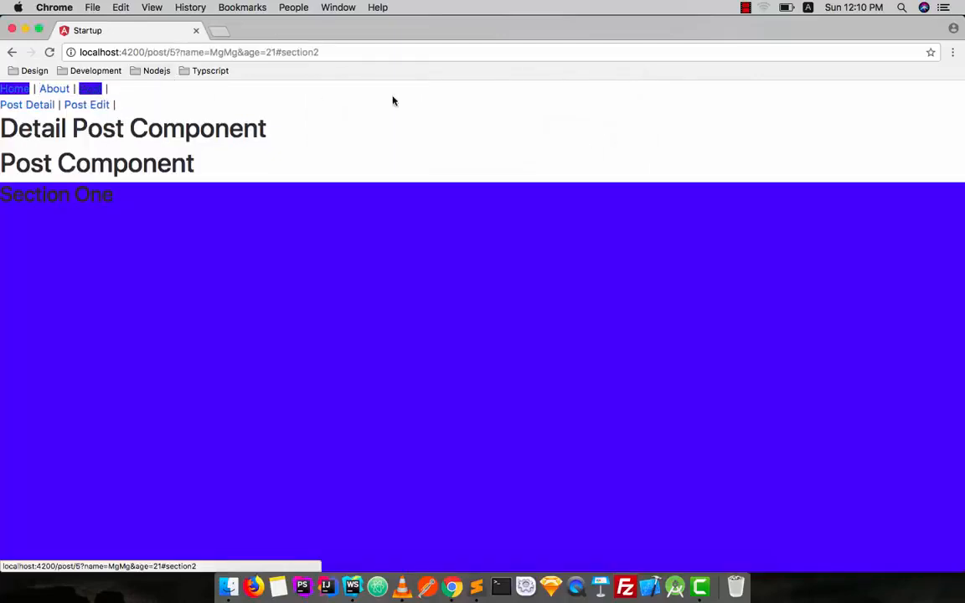
click(27, 105)
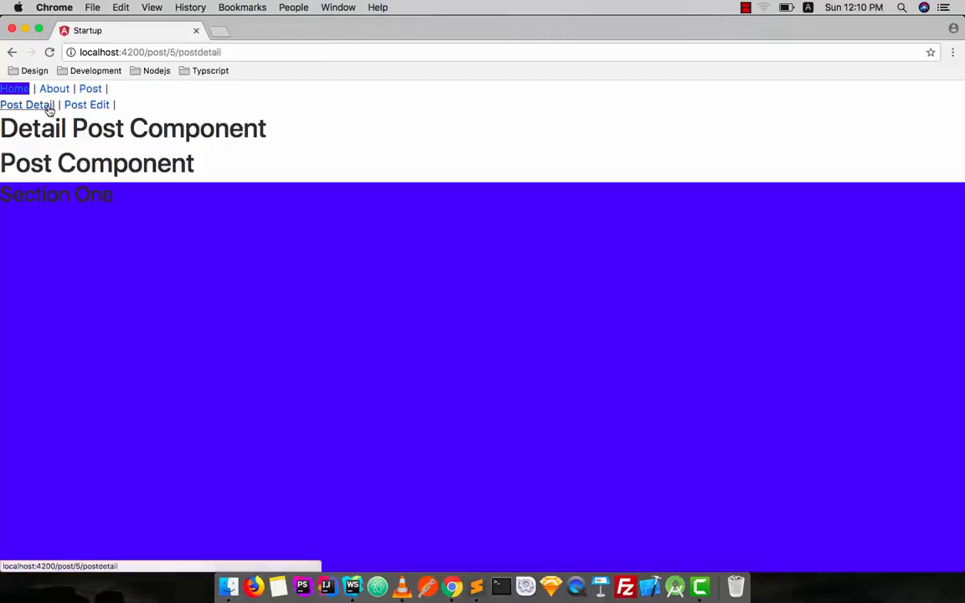
click(54, 89)
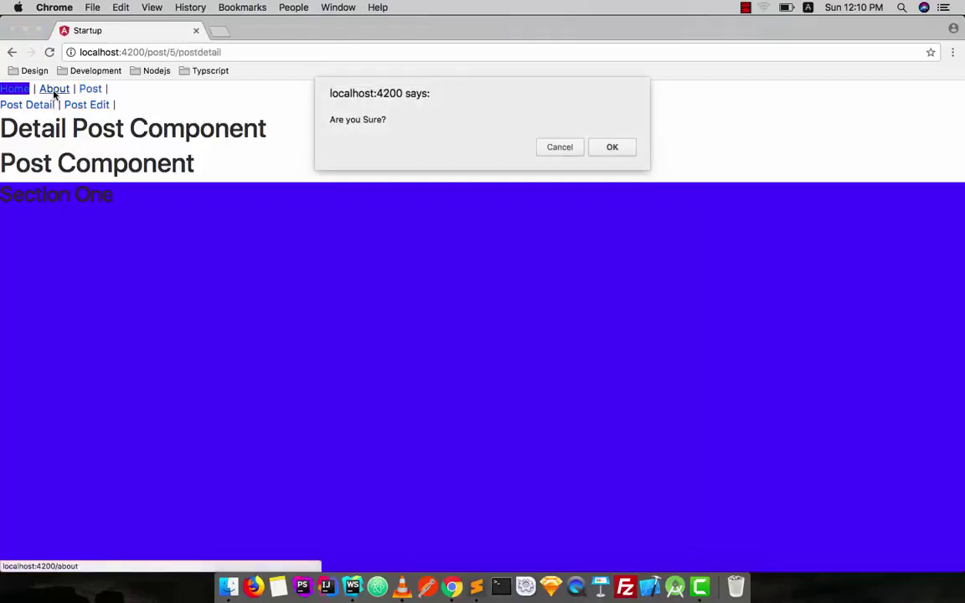
click(612, 147)
Add padding:10px and border-radius:5px to the .active rule in styles.css
key(super+Tab)
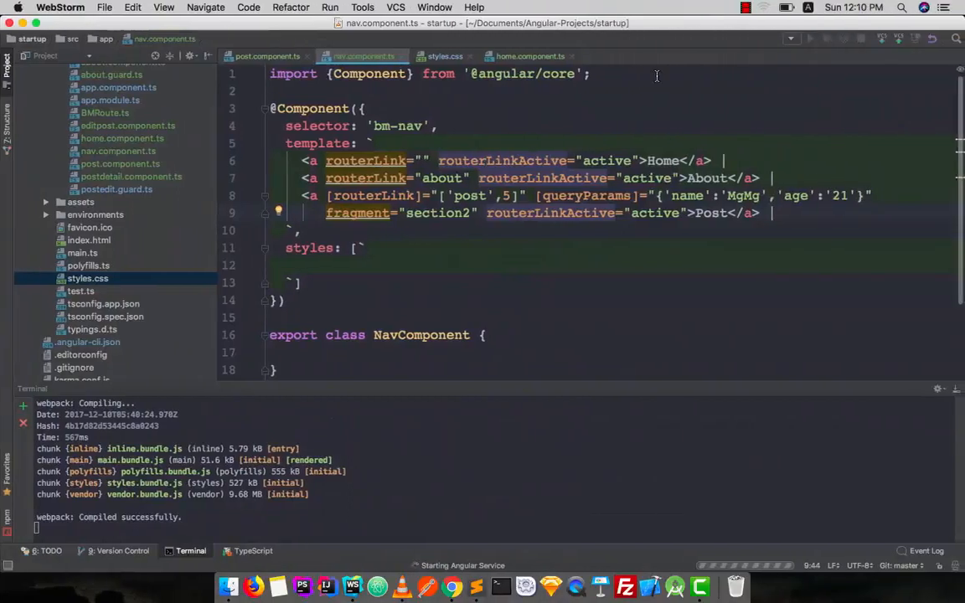
click(445, 56)
click(427, 112)
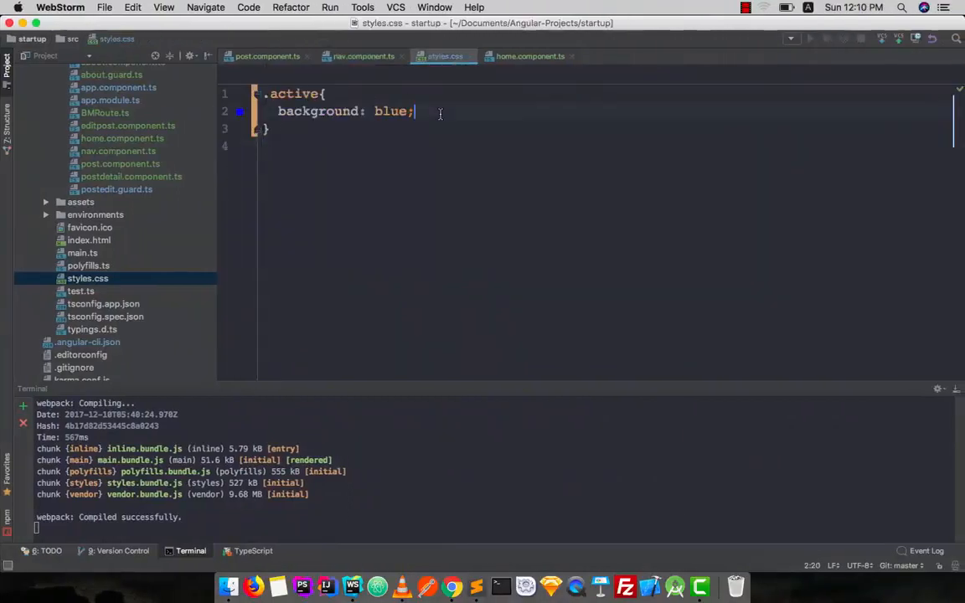
key(Return)
text(padding:)
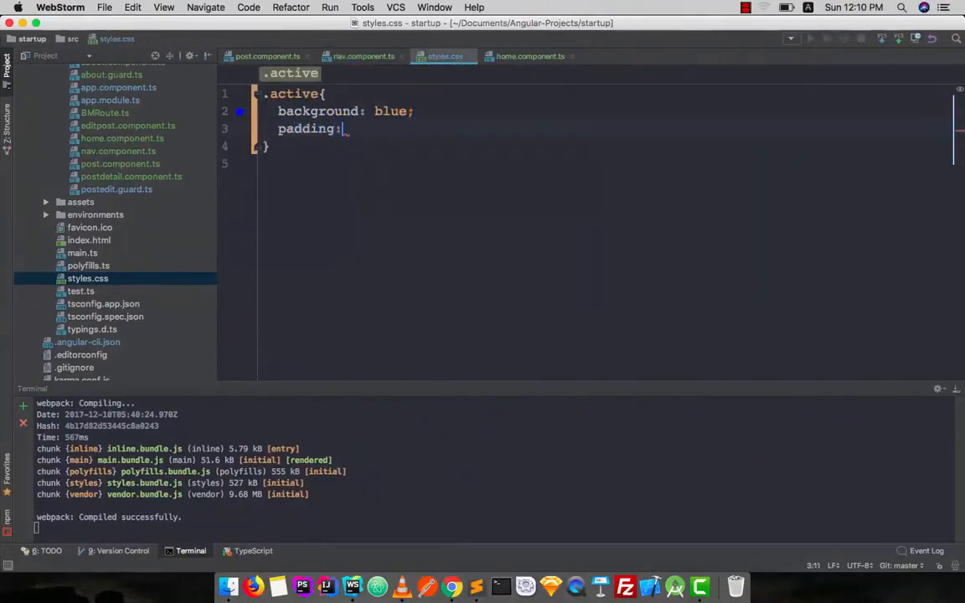
text(10px;)
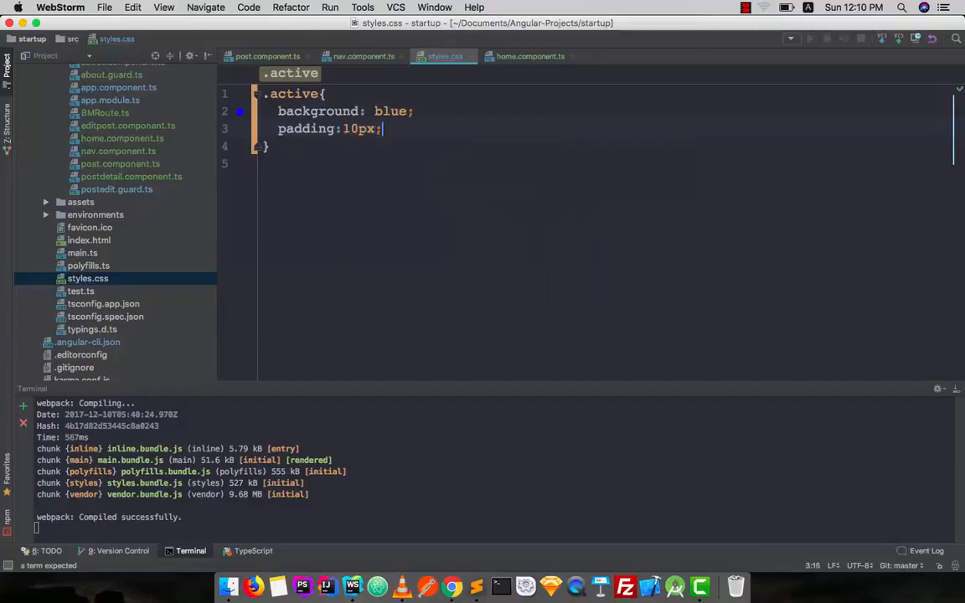
key(Return)
text(border-)
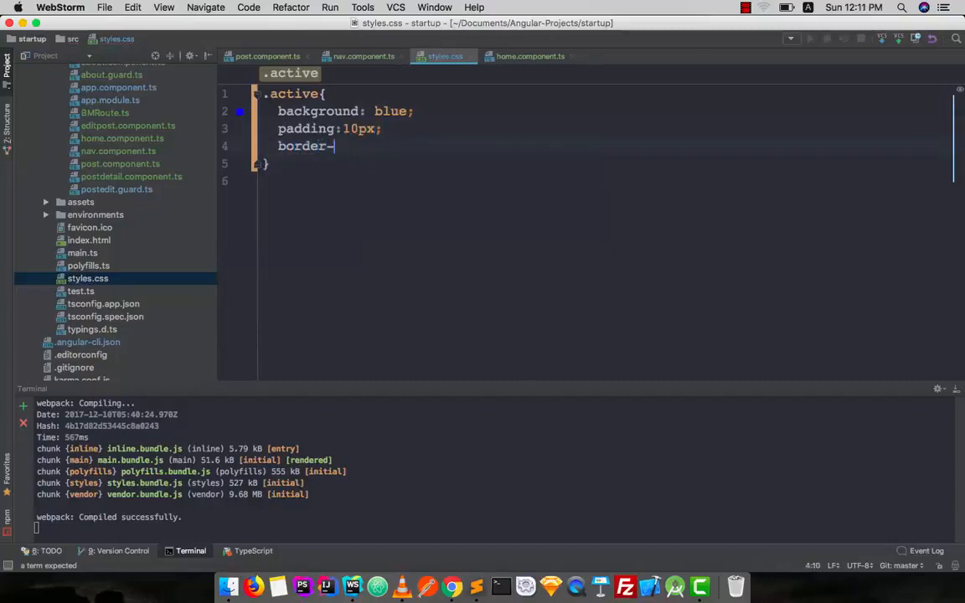
text(radius:)
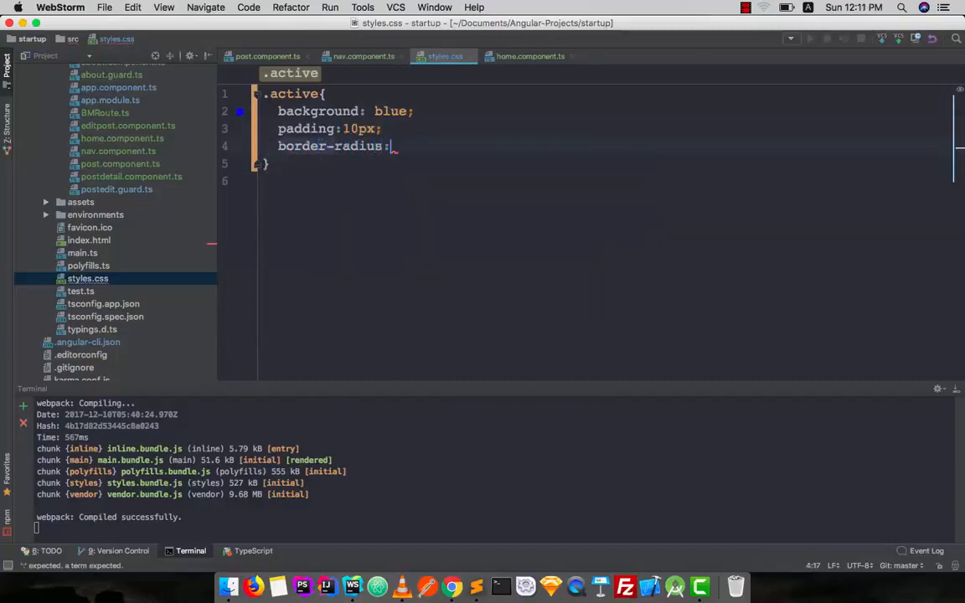
text(5px;)
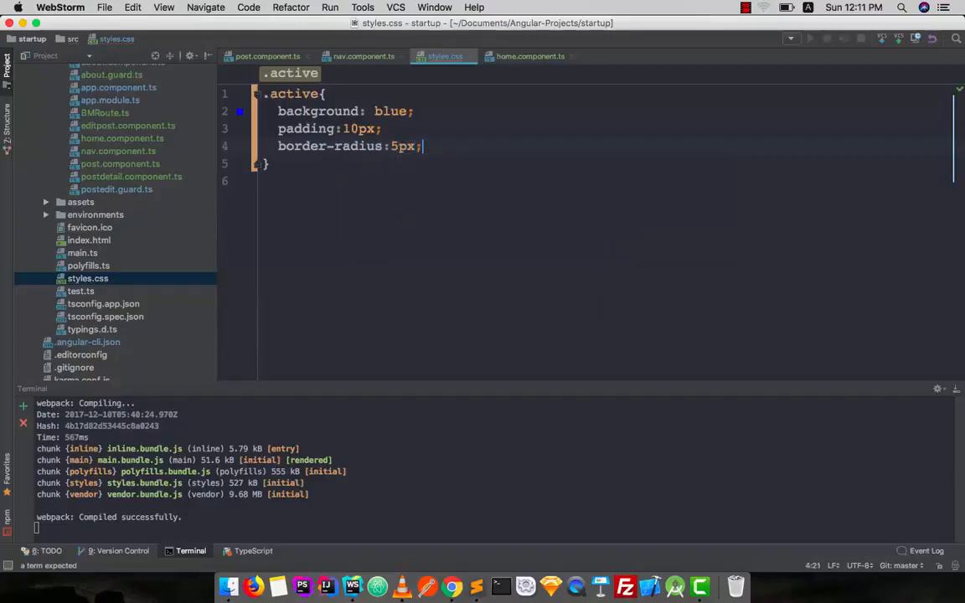
key(super+Tab)
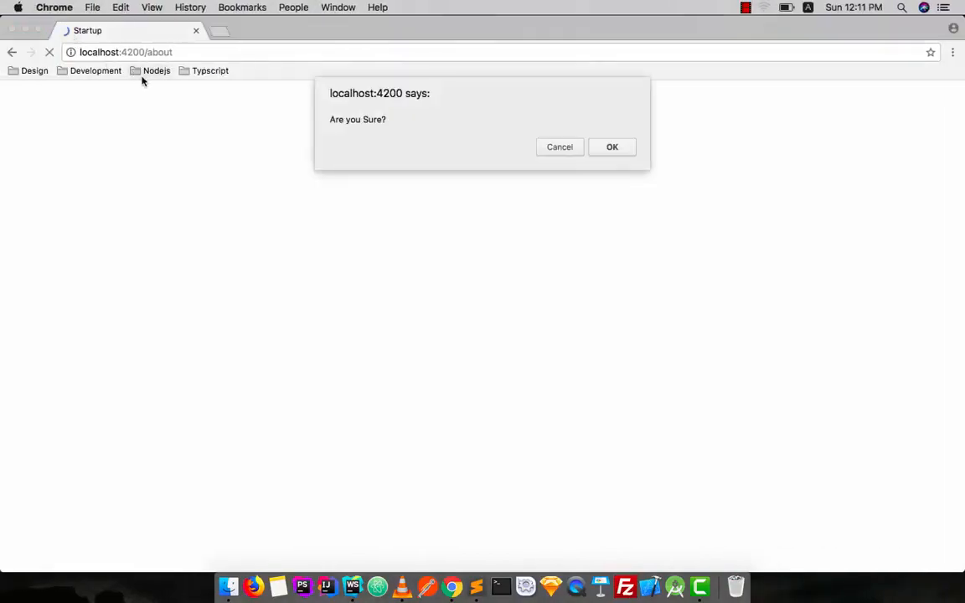
Confirm the reload to see padded rounded blue links, glance at Home's routerLinkActive, and return to Chrome
click(612, 147)
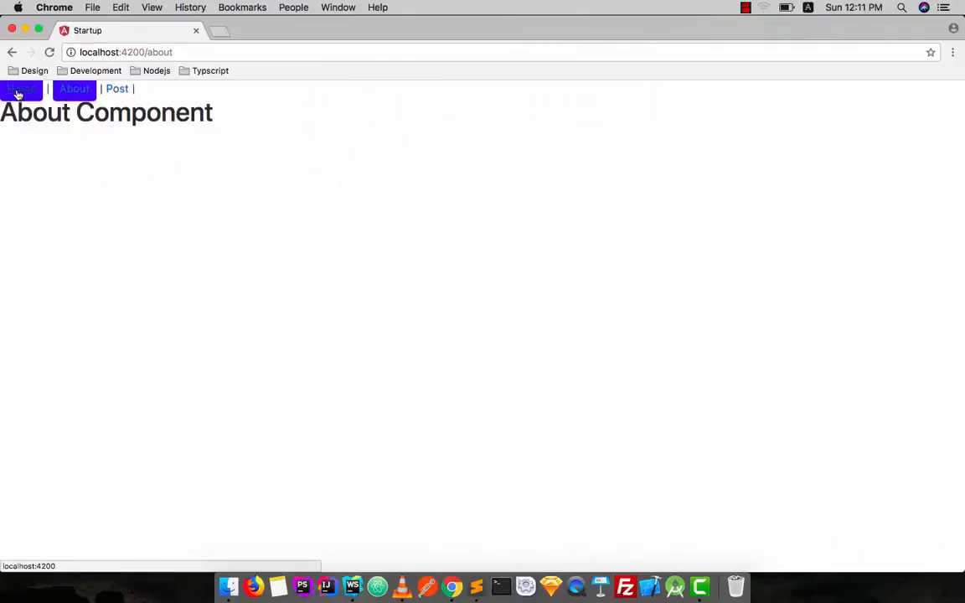
key(super+Tab)
click(361, 57)
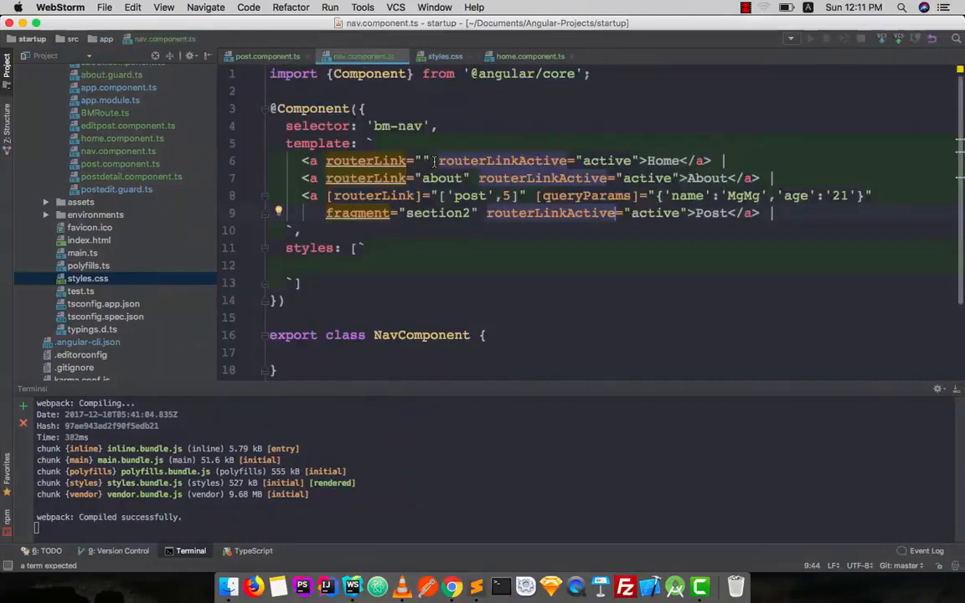
drag(436, 160, 531, 160)
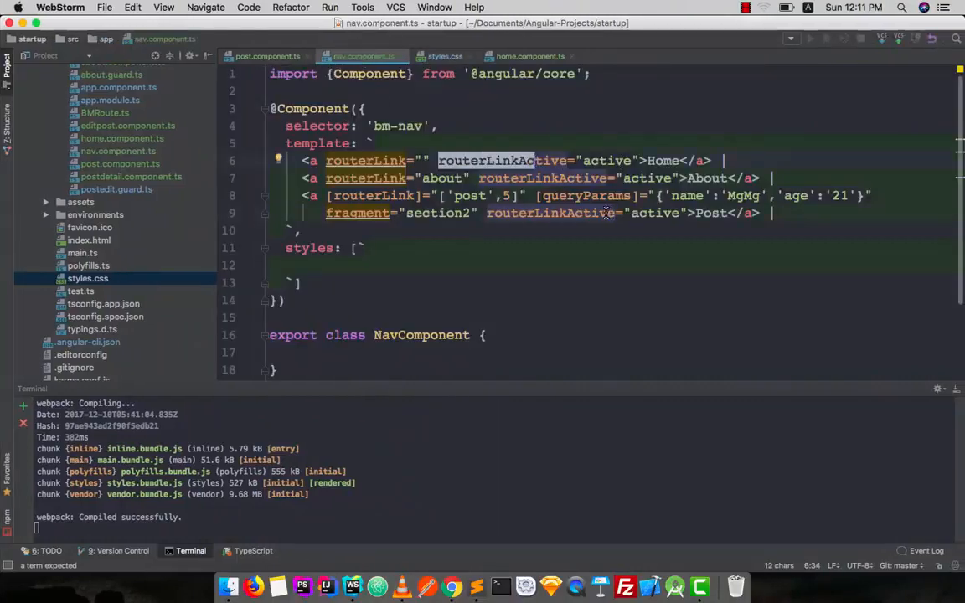
key(super+Tab)
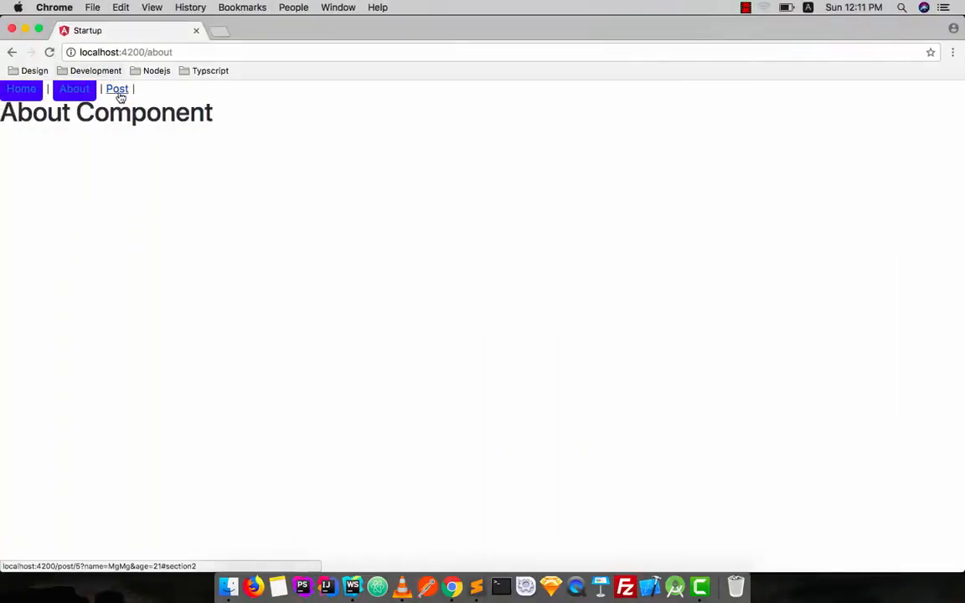
click(117, 89)
click(75, 88)
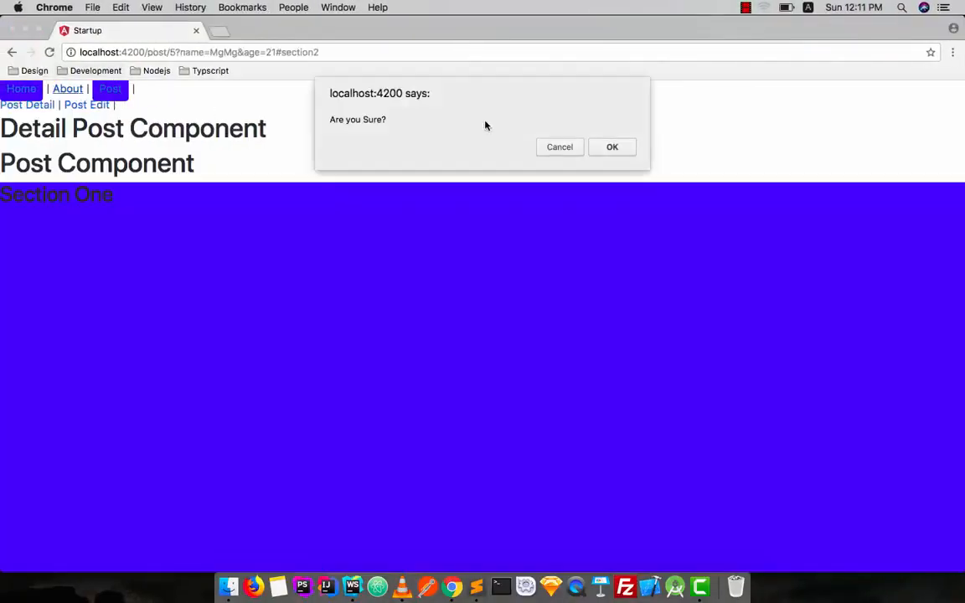
click(612, 147)
click(112, 89)
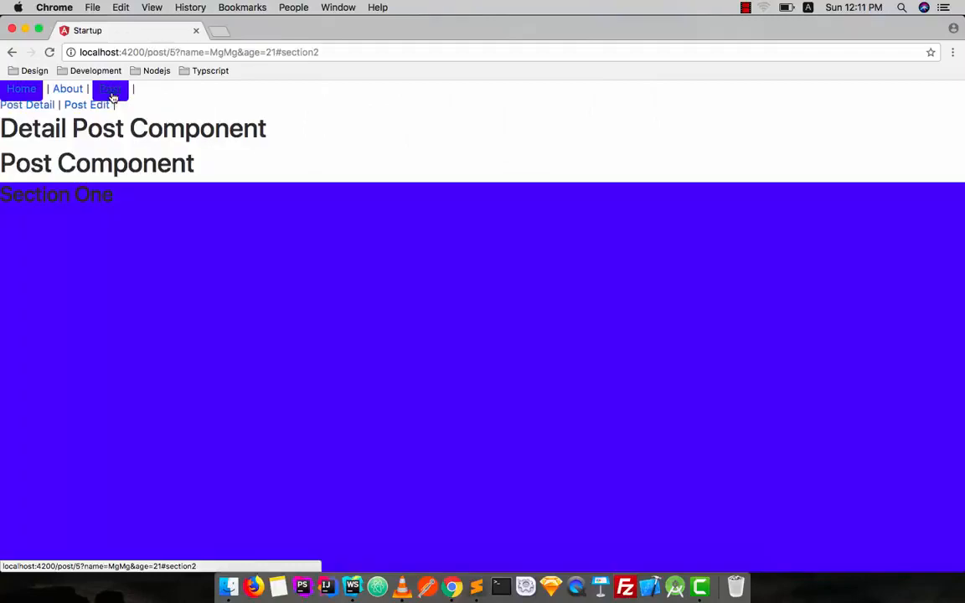
click(68, 89)
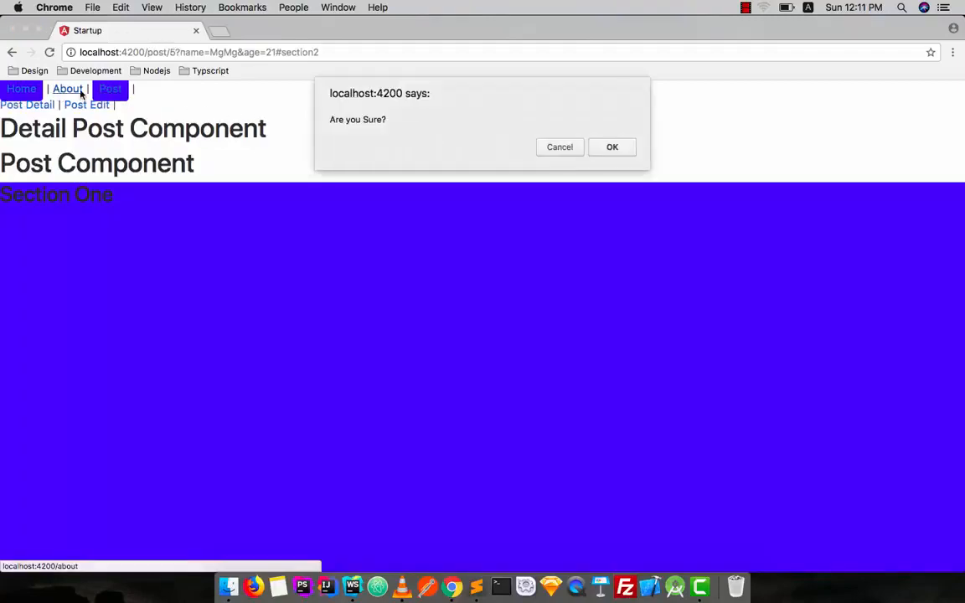
click(611, 147)
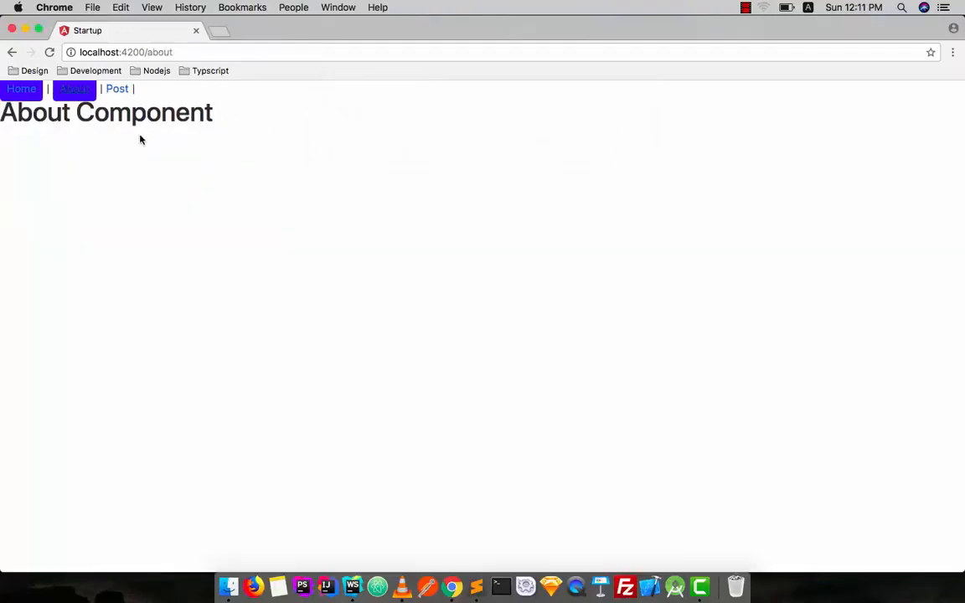